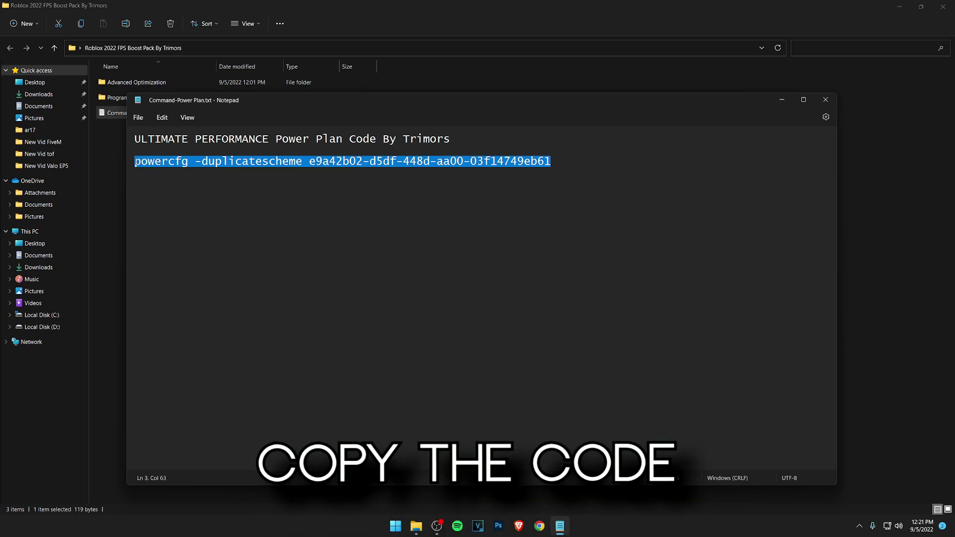
- Search for cmd and launch Command Prompt as administrator
left_click(195, 214)
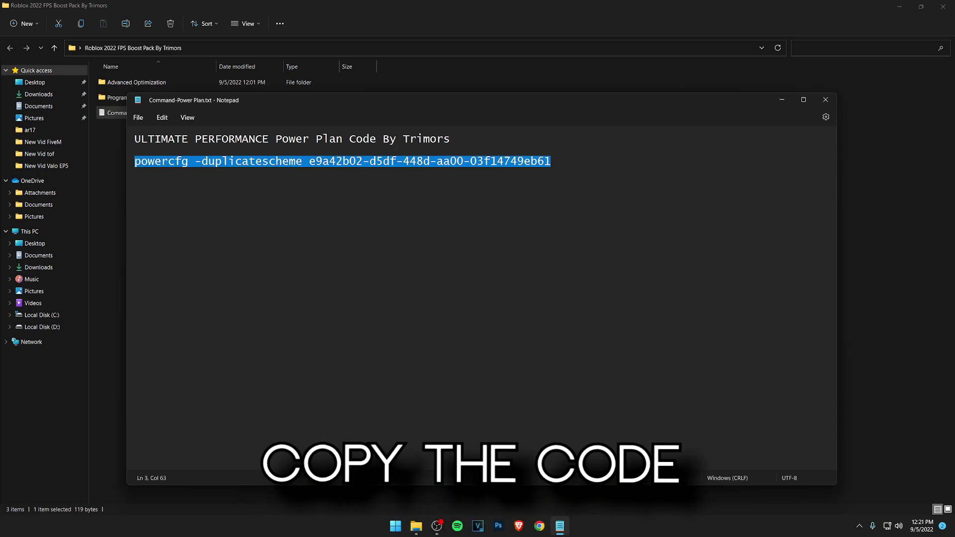
key("super")
type("cmd")
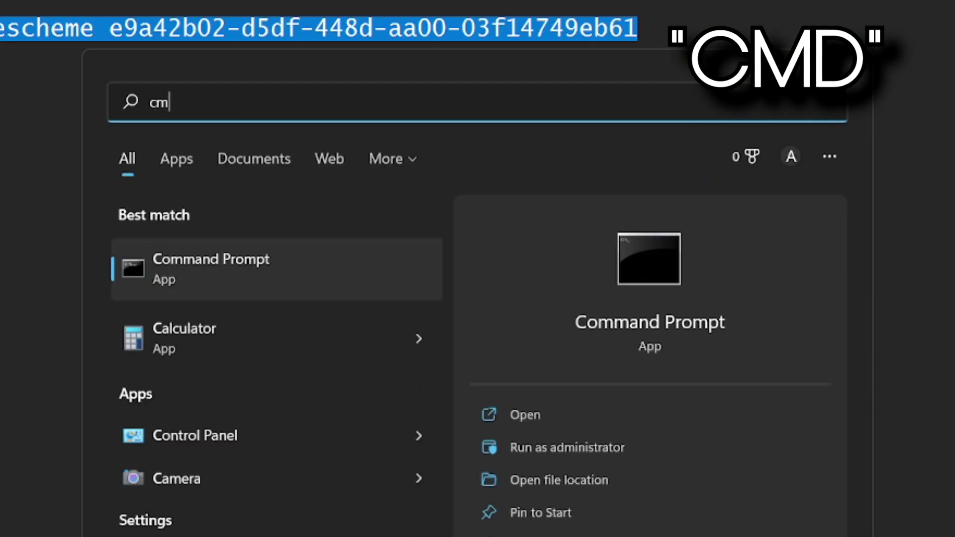
right_click(184, 258)
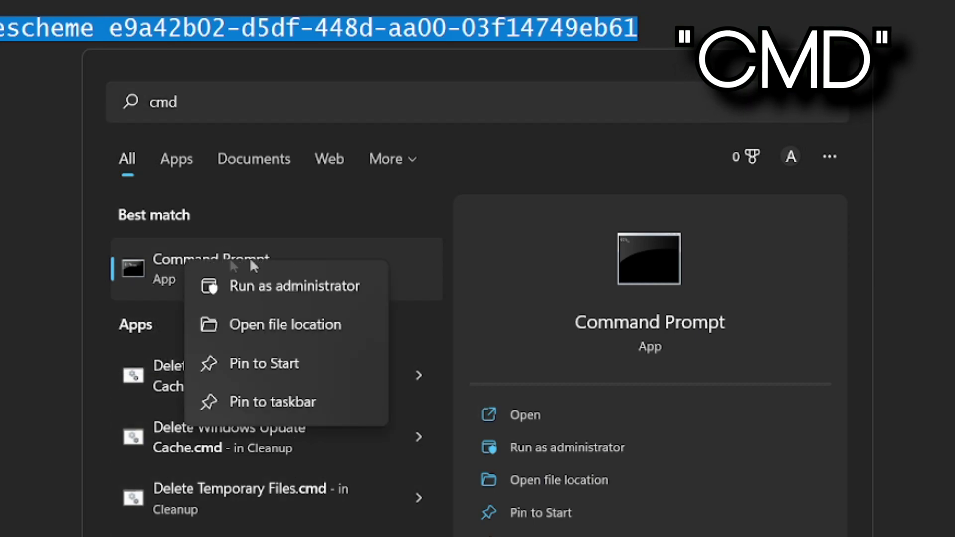
left_click(363, 292)
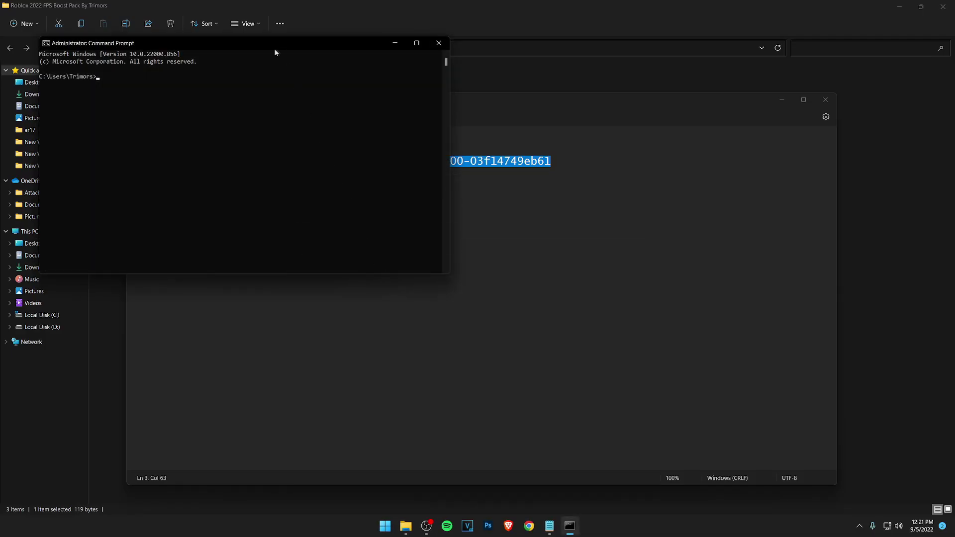
- Run the copied command powercfg -duplicatescheme e9a42b02-d5df-448d-aa00-03f14749eb61 in Command Prompt
left_click_drag(258, 40, 495, 176)
key("ctrl+v")
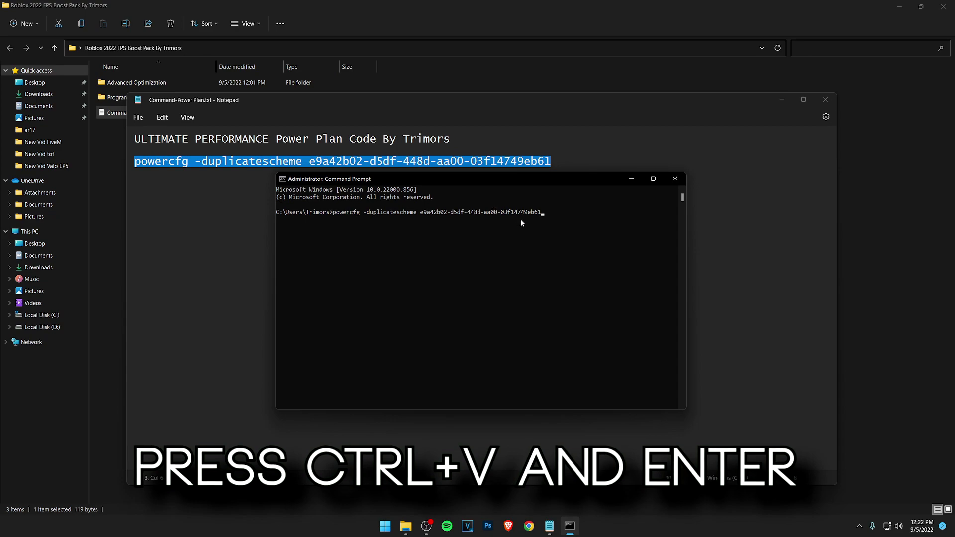
key("Return")
left_click_drag(471, 220, 532, 224)
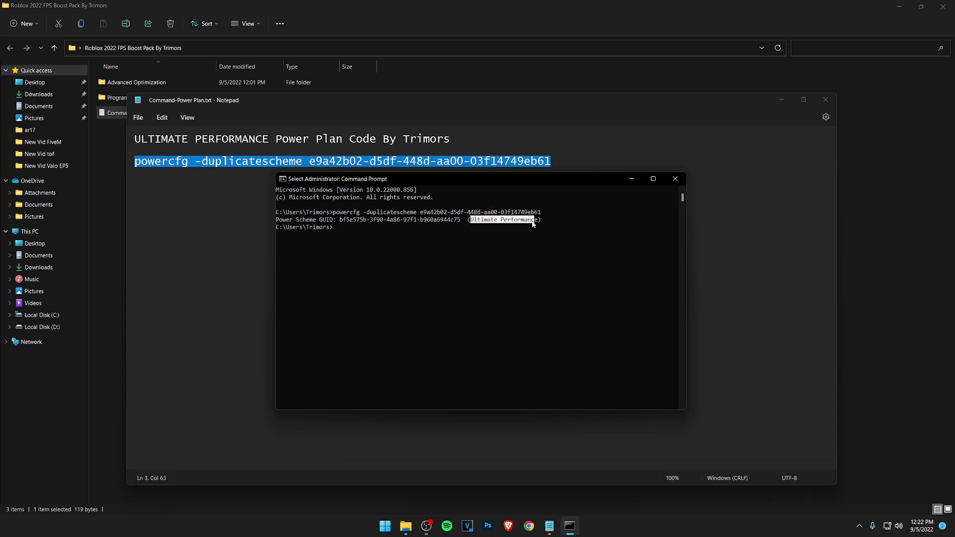
- Search the system for "power plan" and open the Choose a power plan settings
left_click(385, 525)
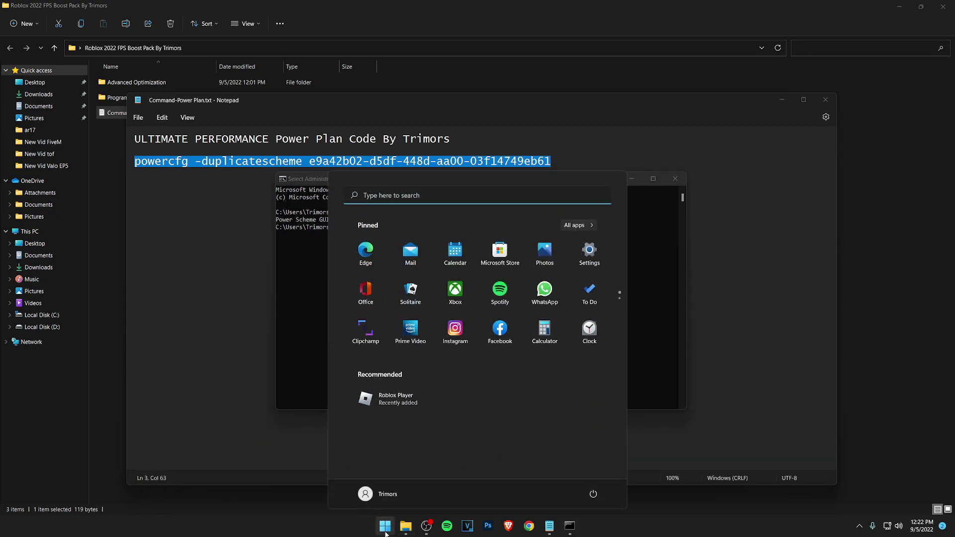
type("power plan")
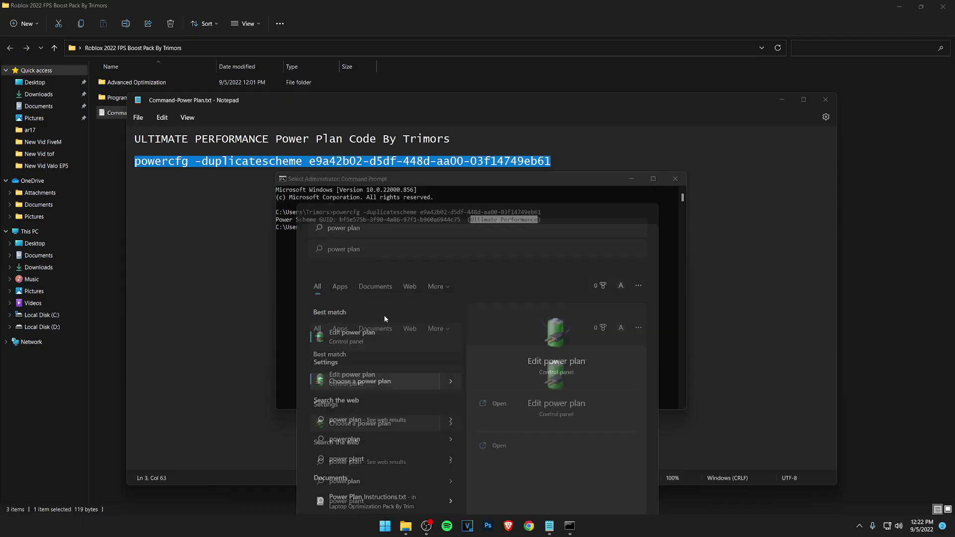
left_click(259, 377)
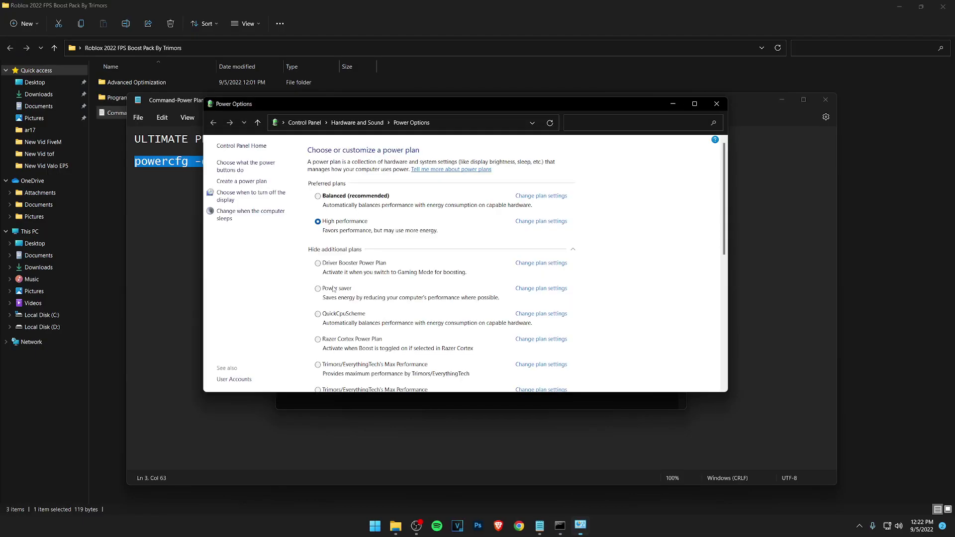
- Activate the last Ultimate Performance plan in the list of additional power plans
scroll(373, 262, "down", 1)
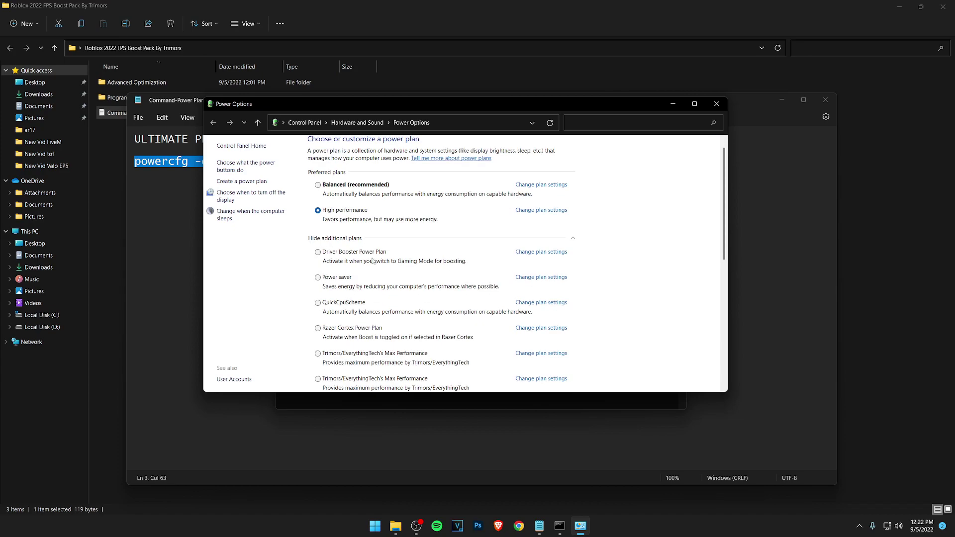
left_click(571, 240)
left_click(574, 249)
scroll(580, 250, "down", 10)
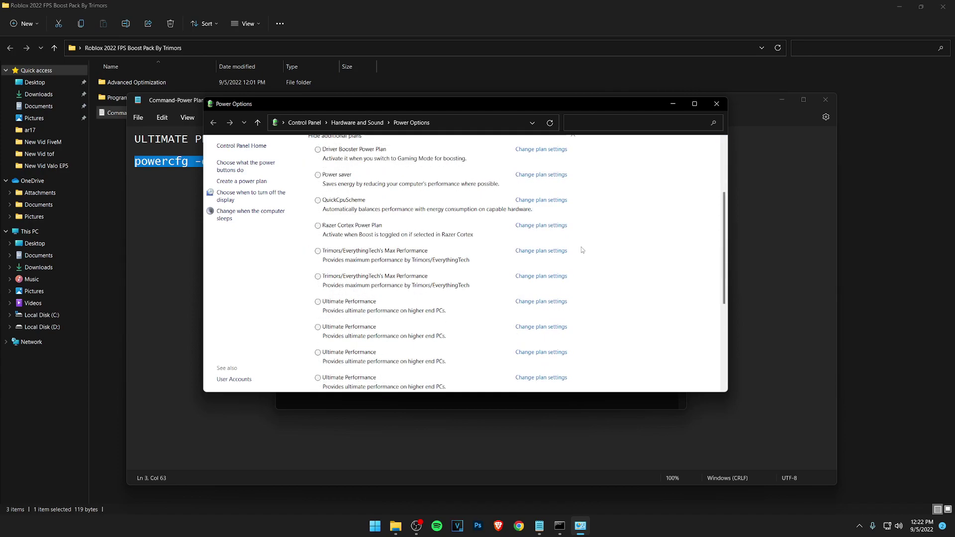
left_click(328, 372)
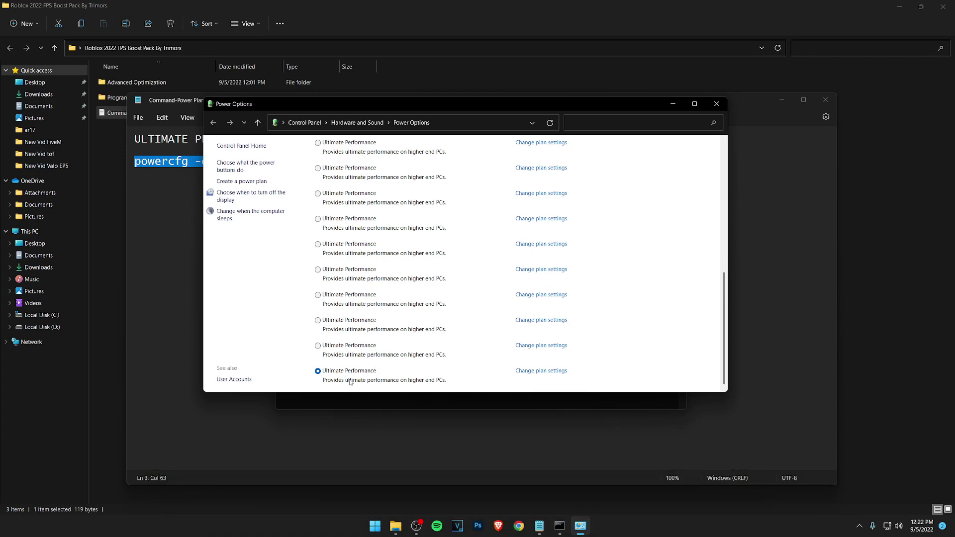
- Close the Power Options, Command Prompt and Notepad windows
left_click(716, 103)
left_click(680, 183)
left_click(825, 99)
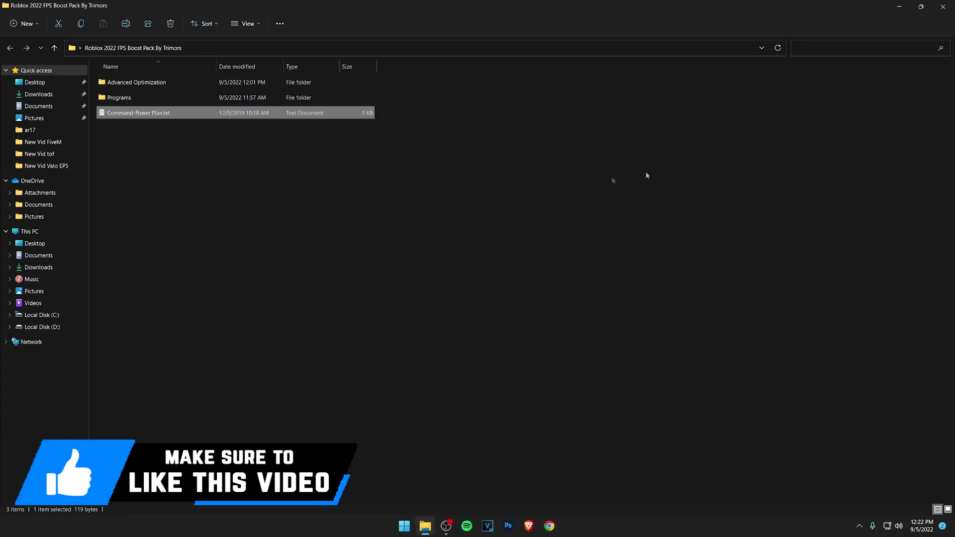
- Open the ISLC v1.0.2.8 folder inside Programs and run Intelligent standby list cleaner ISLC.exe as administrator
left_click(259, 141)
double_click(130, 97)
double_click(130, 85)
left_click(135, 87)
right_click(163, 85)
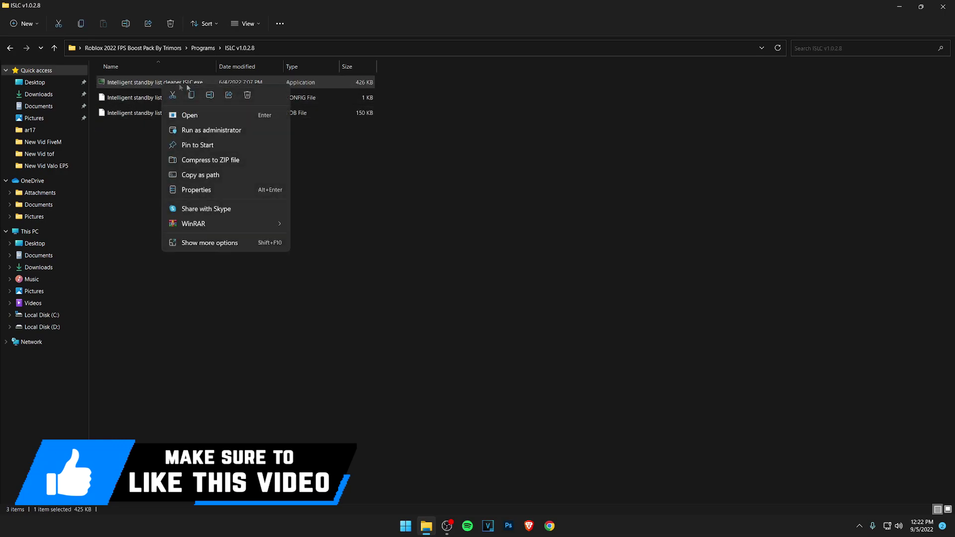
left_click(234, 132)
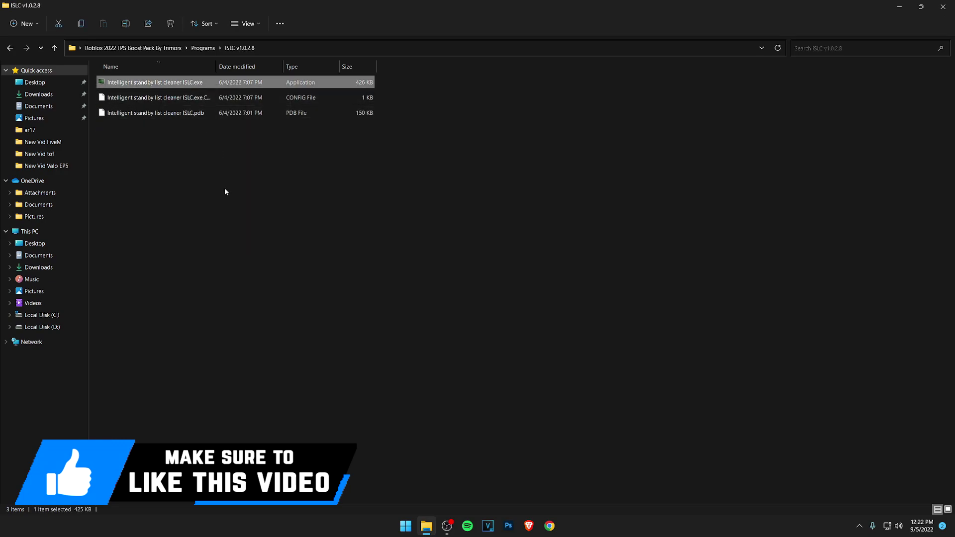
- Set the standby list purge conditions to a list size of at least 1024 MB and free memory lower than 32000 MB
left_click_drag(252, 58, 487, 164)
type("1024")
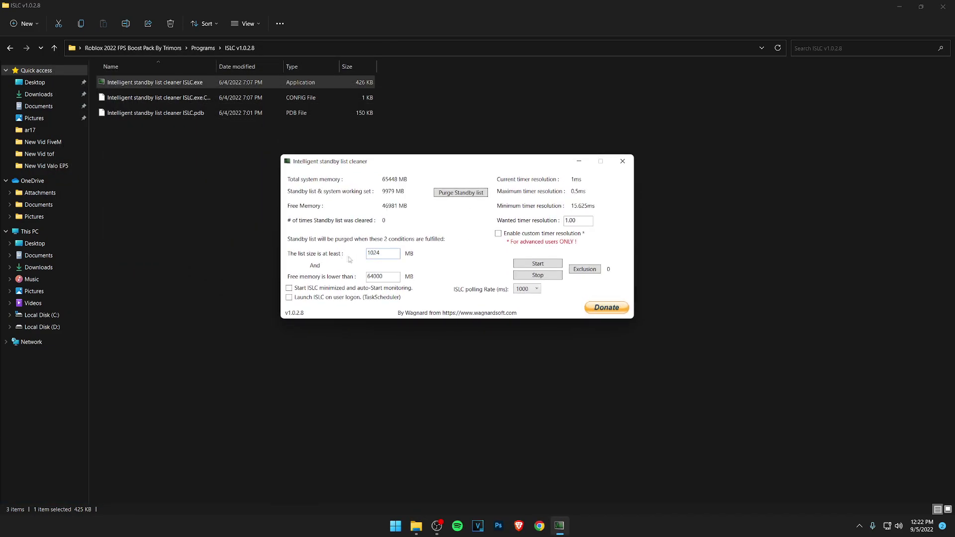
double_click(383, 252)
double_click(386, 280)
left_click(390, 278)
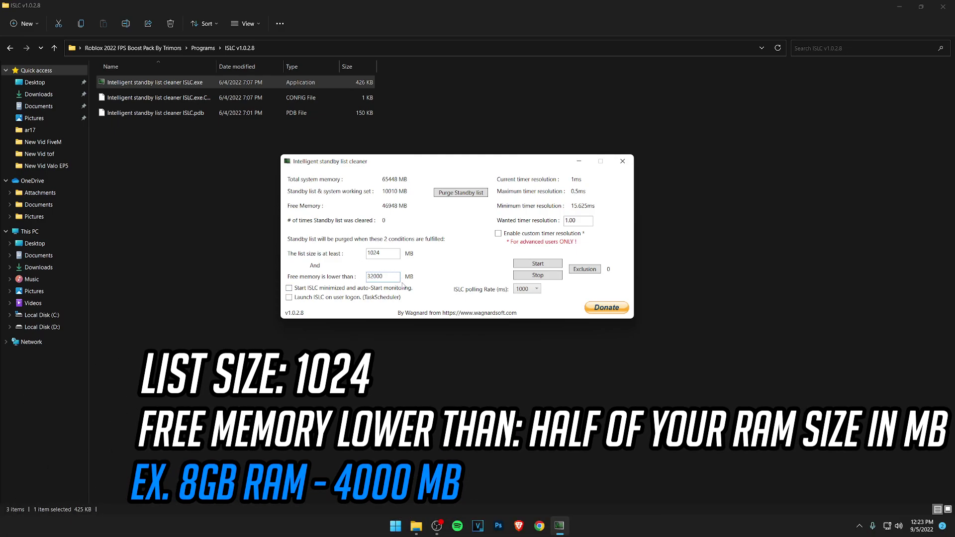
double_click(397, 276)
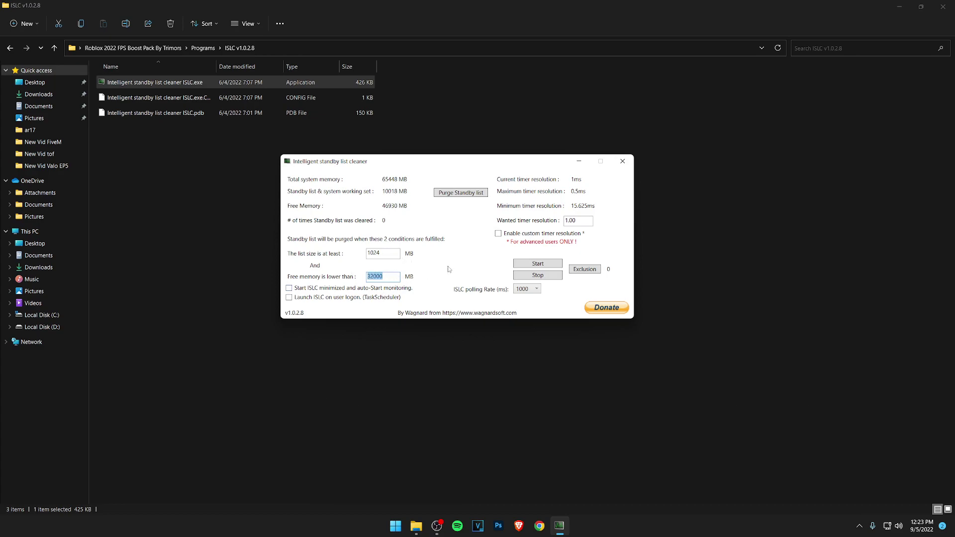
- Enable starting ISLC minimized with auto-start monitoring and set the wanted timer resolution to 0.50
left_click(332, 289)
type("0.50")
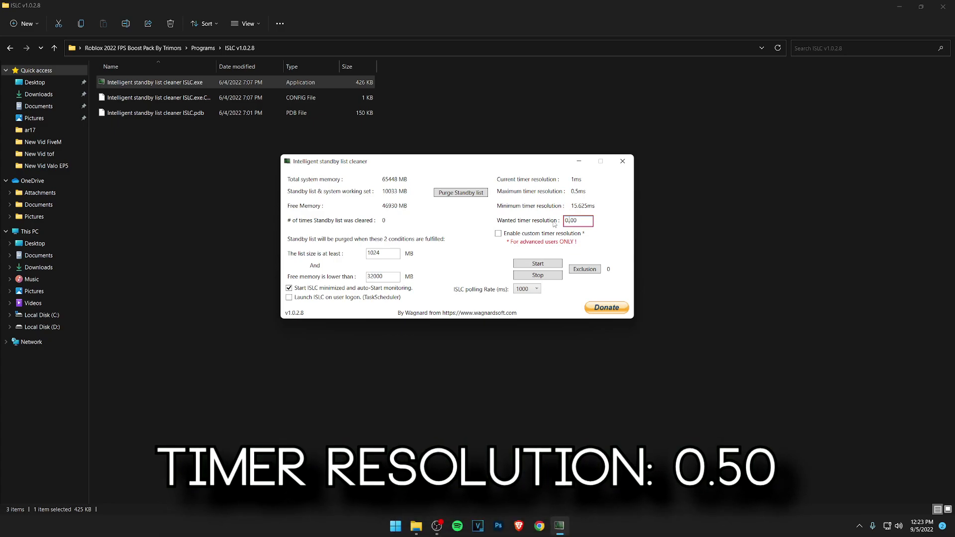
type(".")
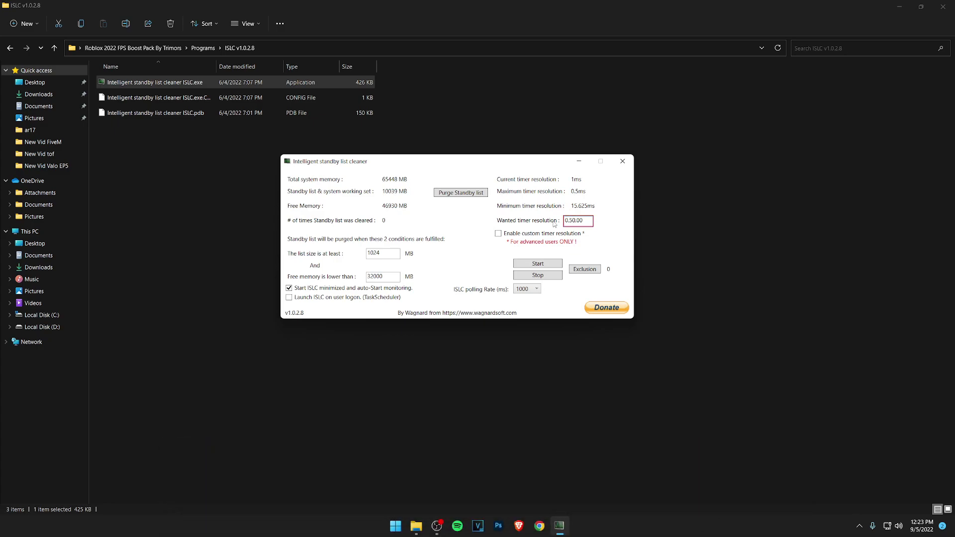
key("Delete")
key("Delete")
- Switch the ISLC polling rate to 500 ms and set it back to 1000 ms
left_click(538, 289)
left_click(525, 309)
left_click(528, 289)
left_click(525, 308)
left_click(527, 290)
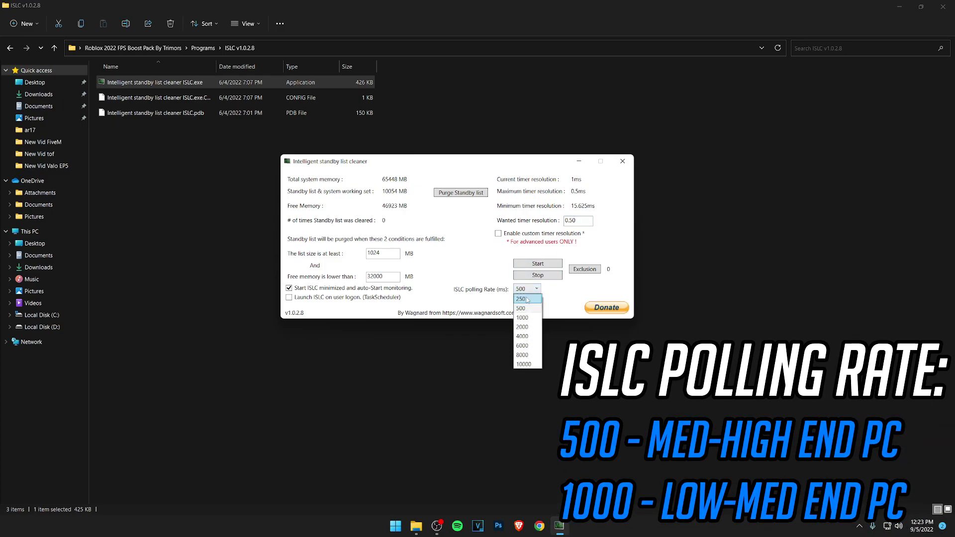
left_click(524, 318)
- Enable the custom timer resolution, start ISLC monitoring and minimize the ISLC window
left_click(512, 233)
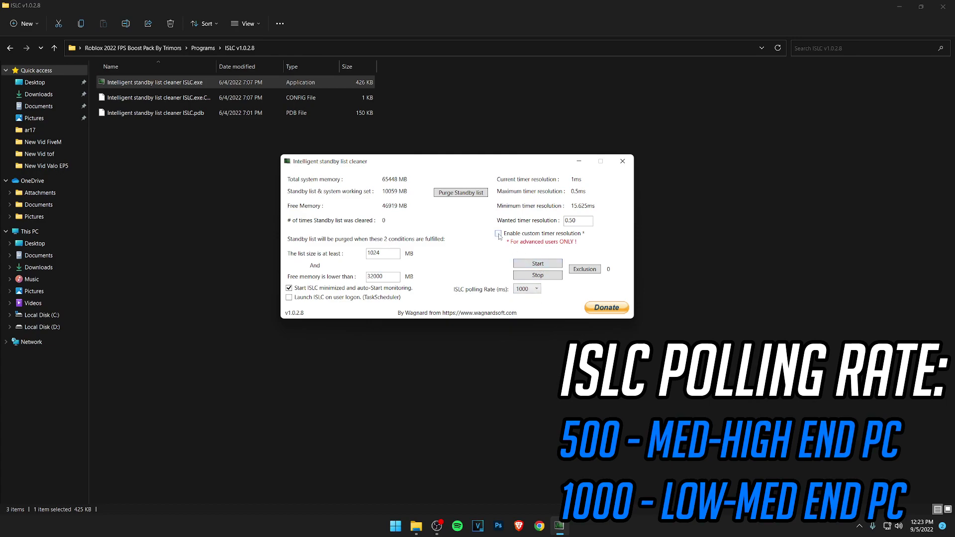
left_click(545, 264)
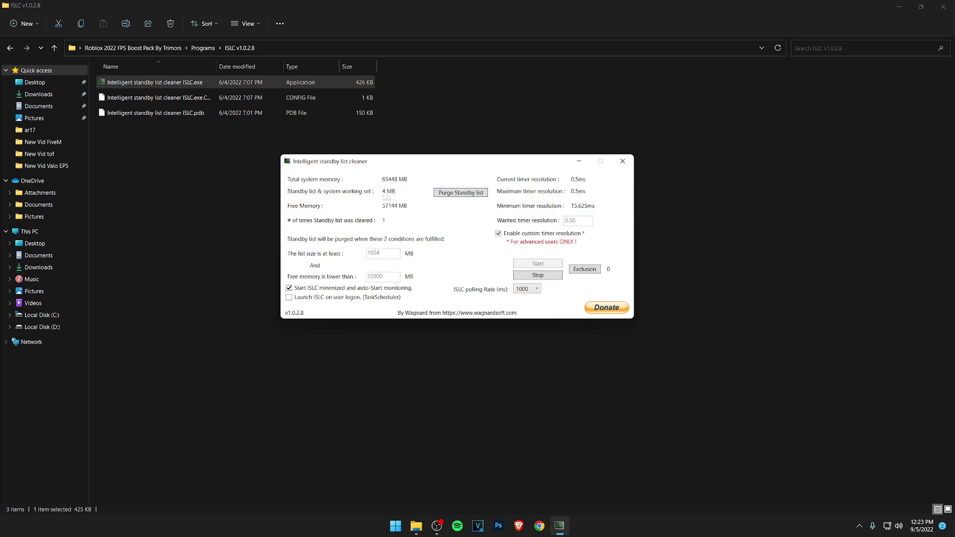
left_click(579, 161)
left_click(550, 211)
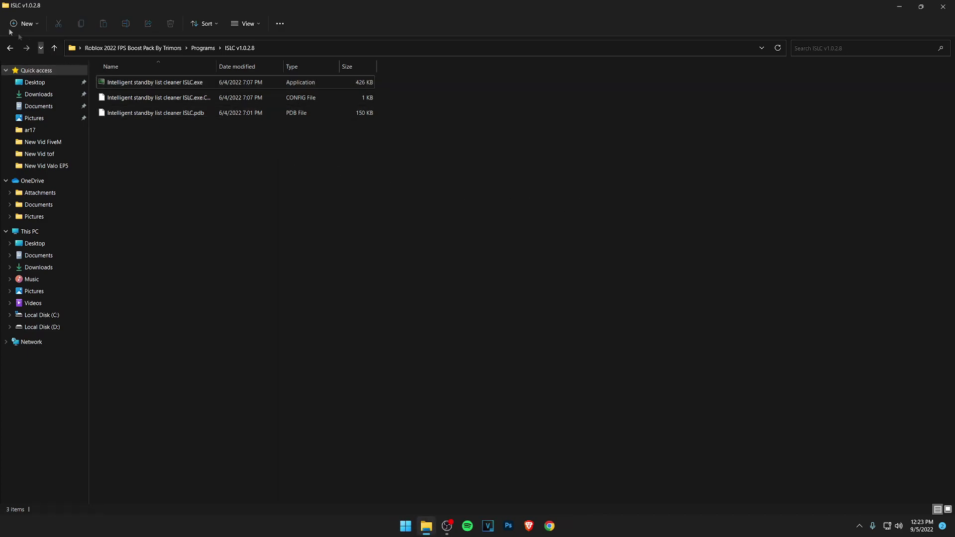
- Open the MemReduct 3.4 folder inside Programs and launch the memreduct-3.4-setup.exe installer
left_click(10, 48)
left_click(150, 100)
double_click(150, 100)
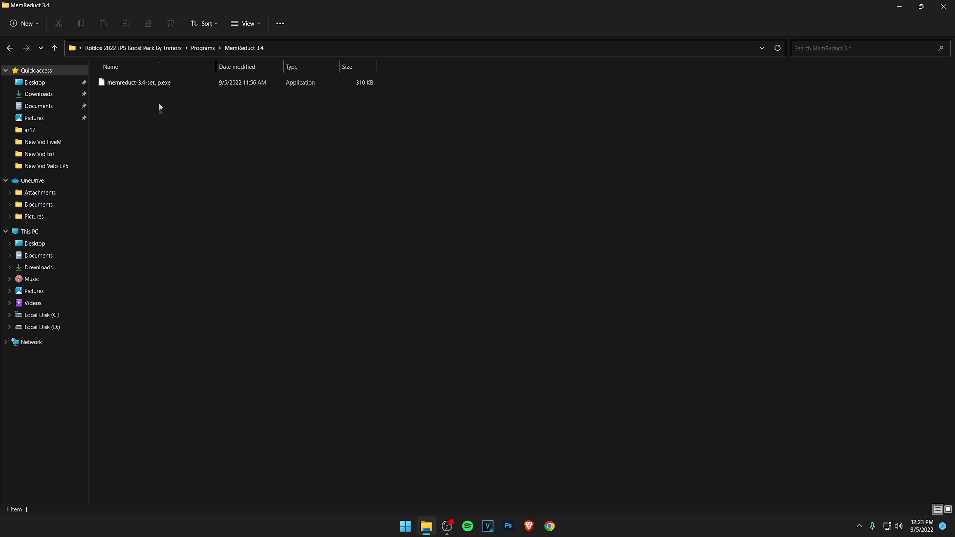
left_click(187, 86)
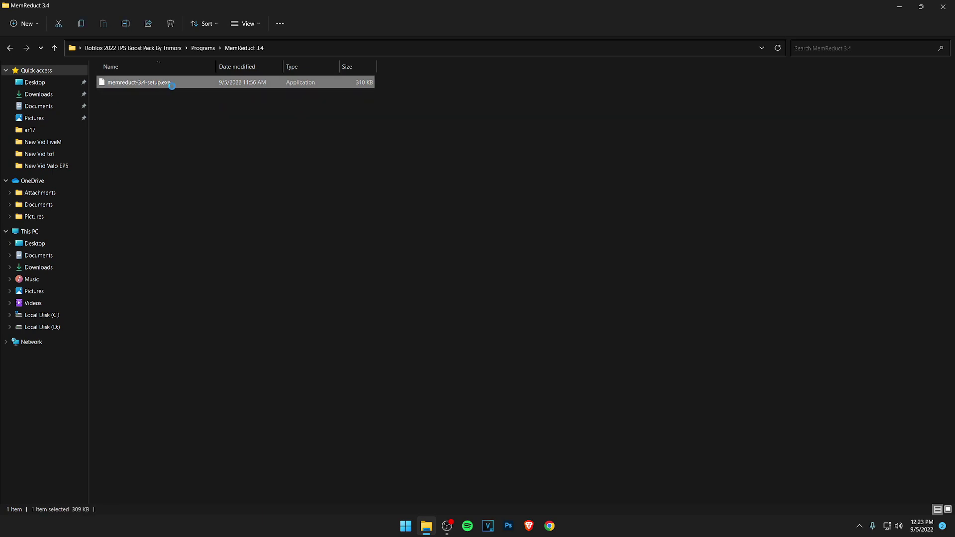
right_click(172, 86)
left_click(211, 116)
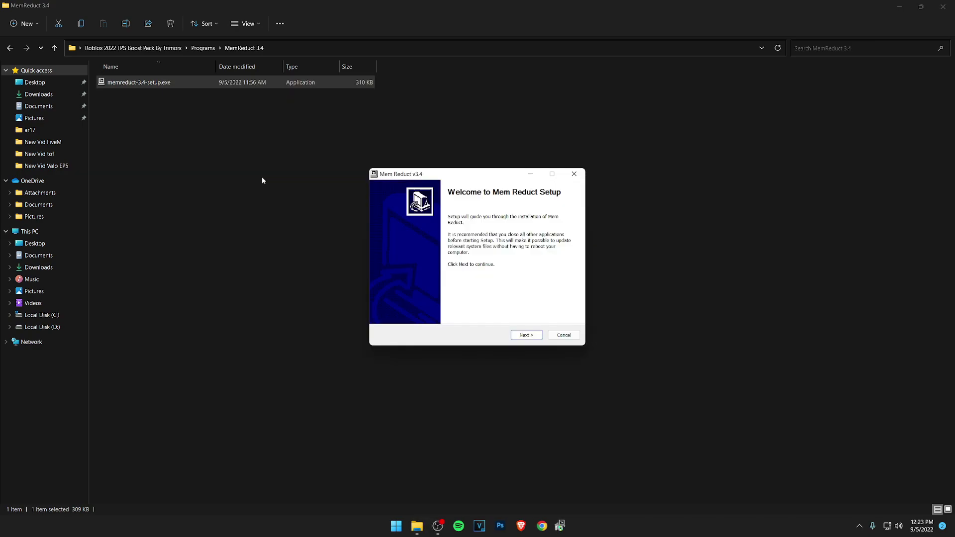
- Accept the license agreement, install Mem Reduct with the default options and decline the language pack update
left_click(534, 337)
left_click(416, 314)
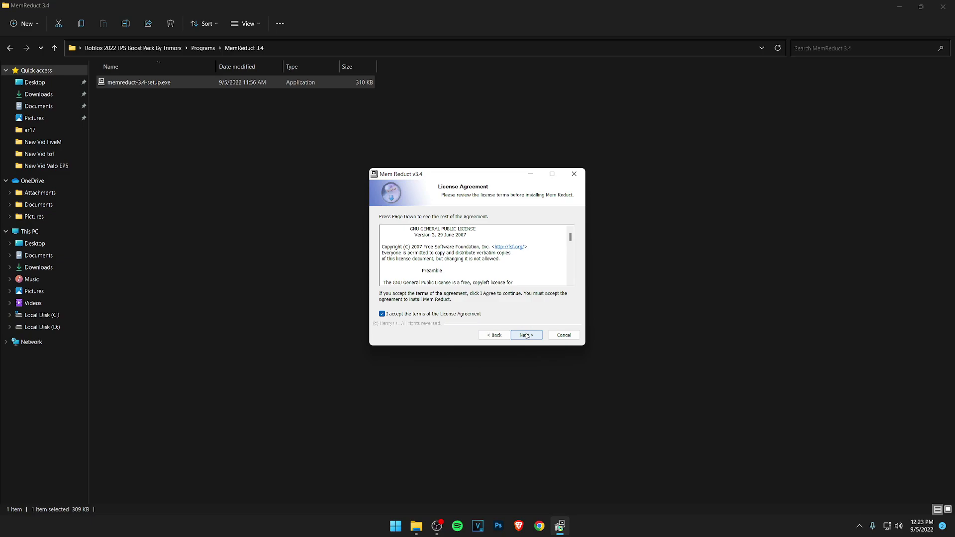
left_click(527, 336)
left_click(526, 335)
left_click(526, 335)
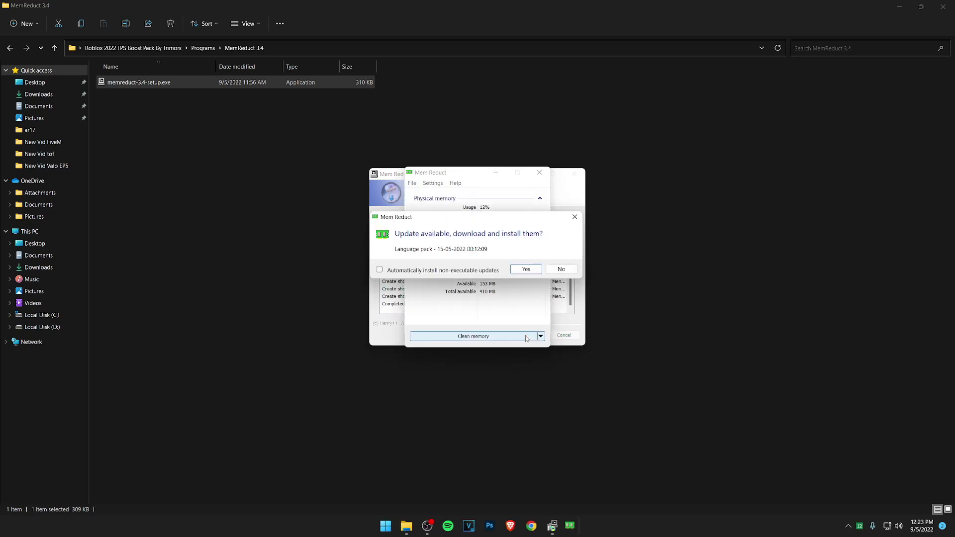
left_click(562, 269)
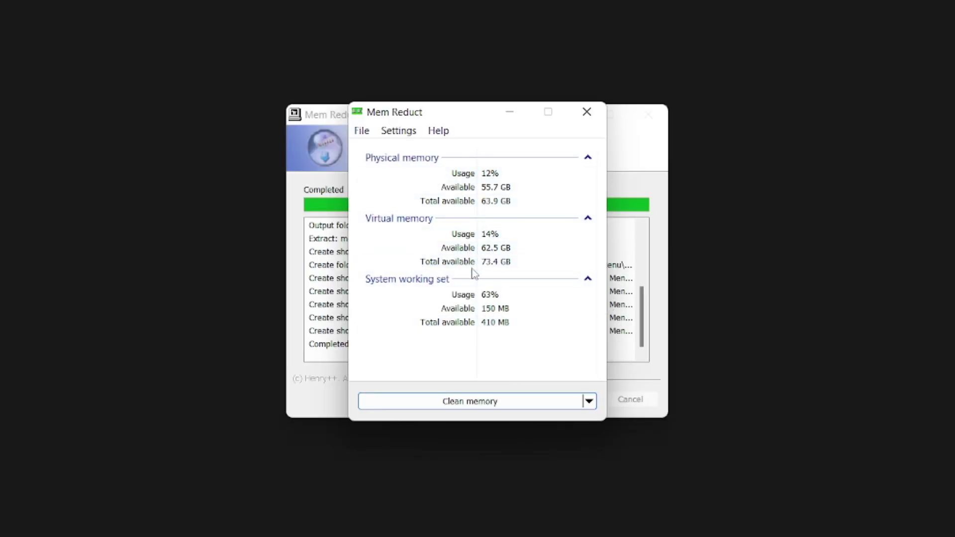
- Enable loading Mem Reduct on system startup
left_click(397, 135)
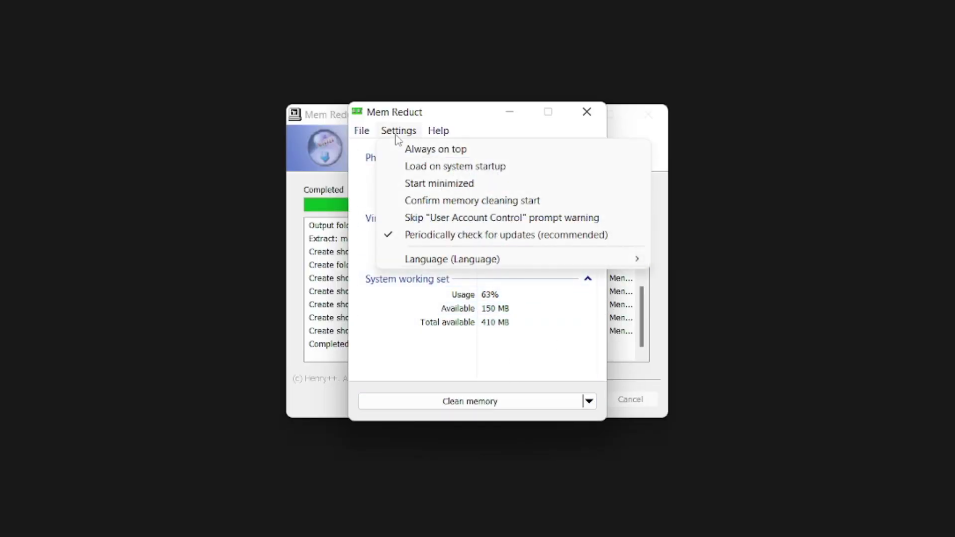
left_click(453, 168)
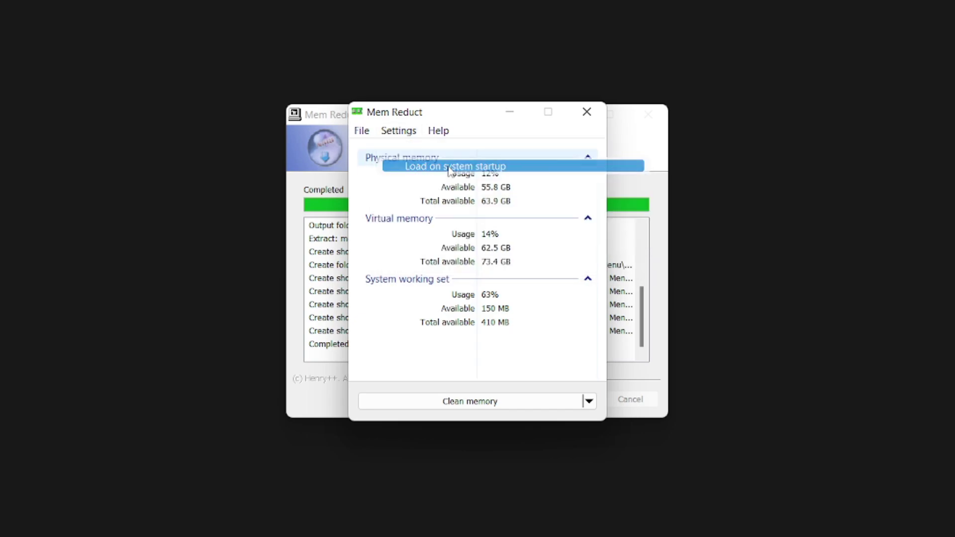
- In Mem Reduct's memory cleaning settings, set automatic cleaning to start above 5% usage and close the settings
left_click(362, 130)
left_click(387, 148)
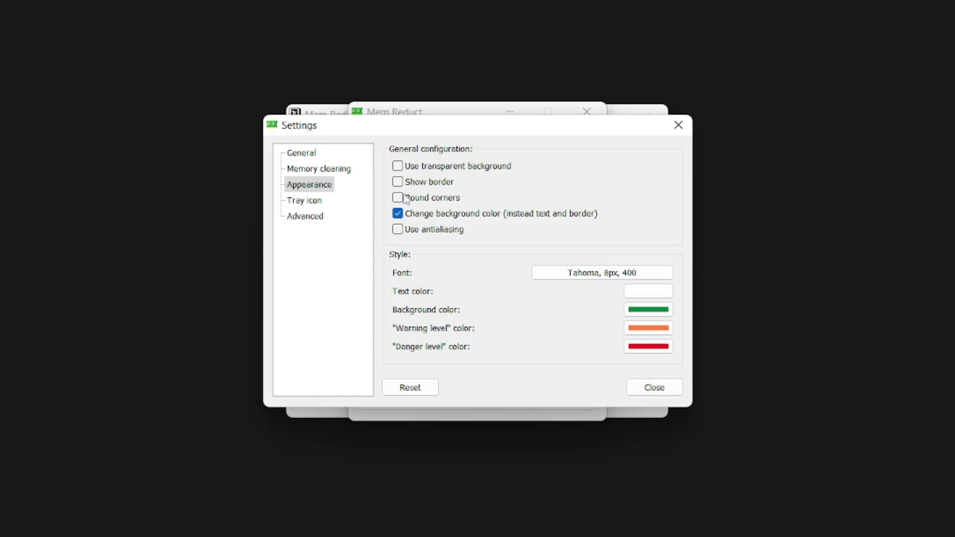
left_click(321, 171)
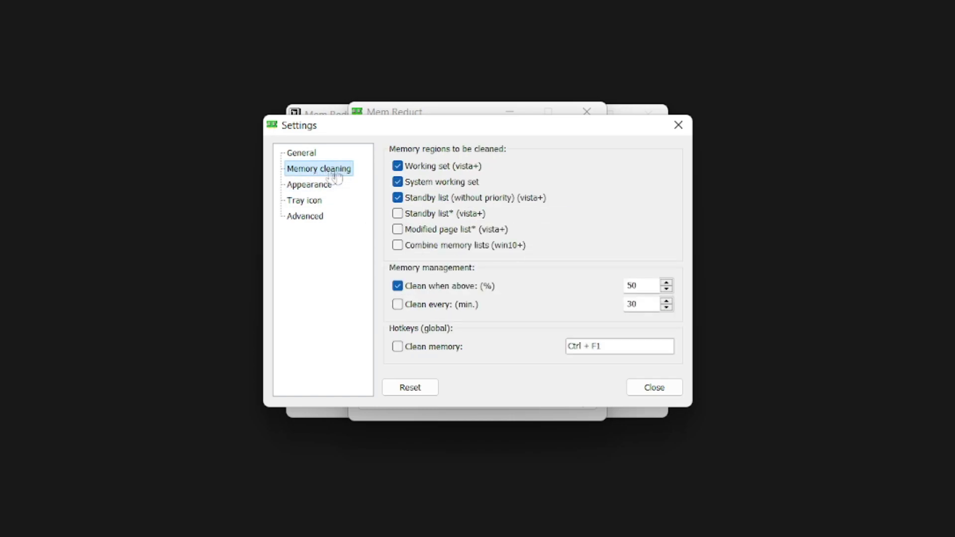
left_click(412, 168)
left_click(412, 169)
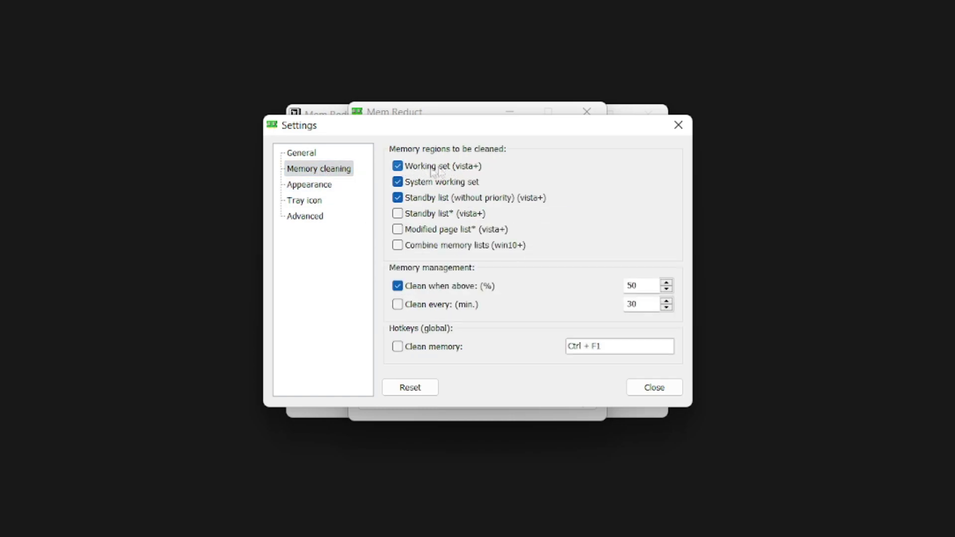
left_click_drag(646, 286, 598, 279)
type("5")
left_click(633, 388)
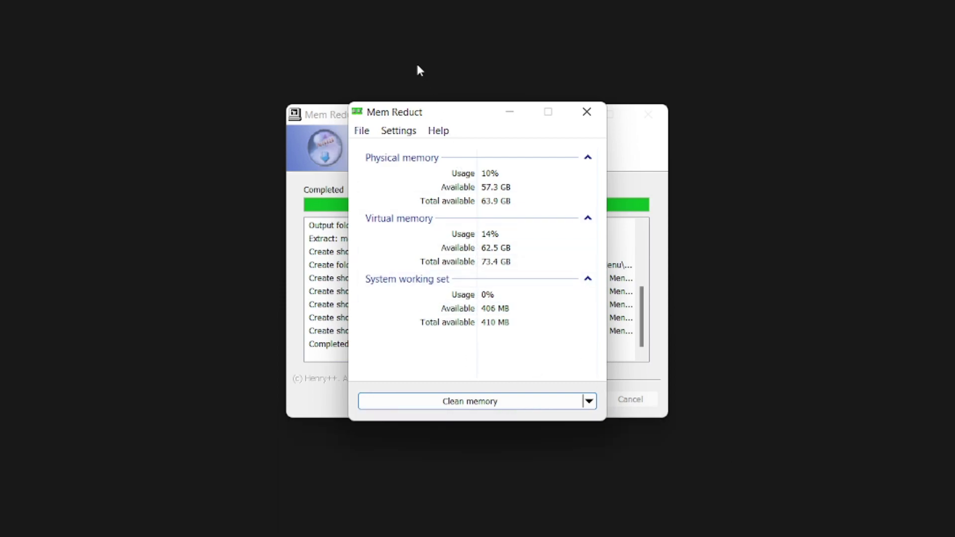
- Close the Mem Reduct window and finish its setup wizard without running the program again
left_click(587, 112)
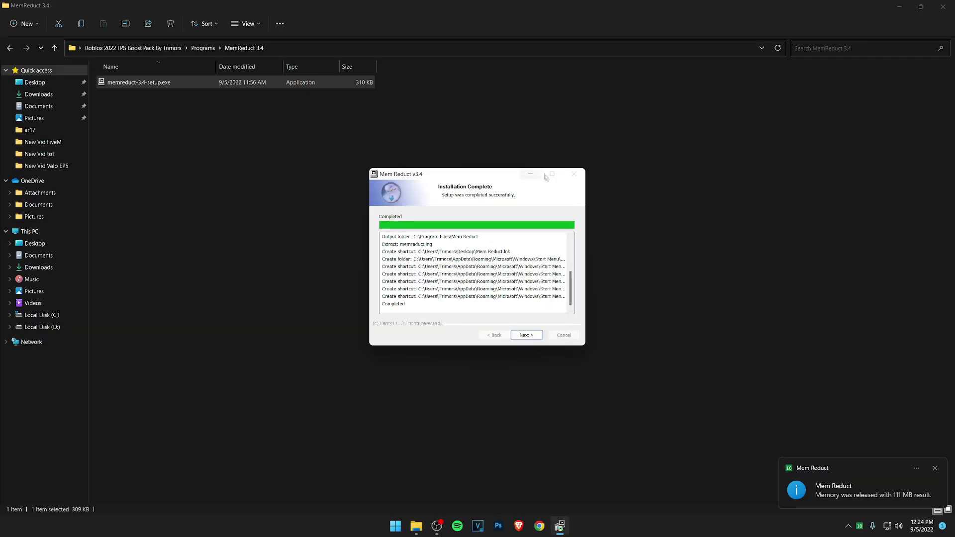
left_click(526, 335)
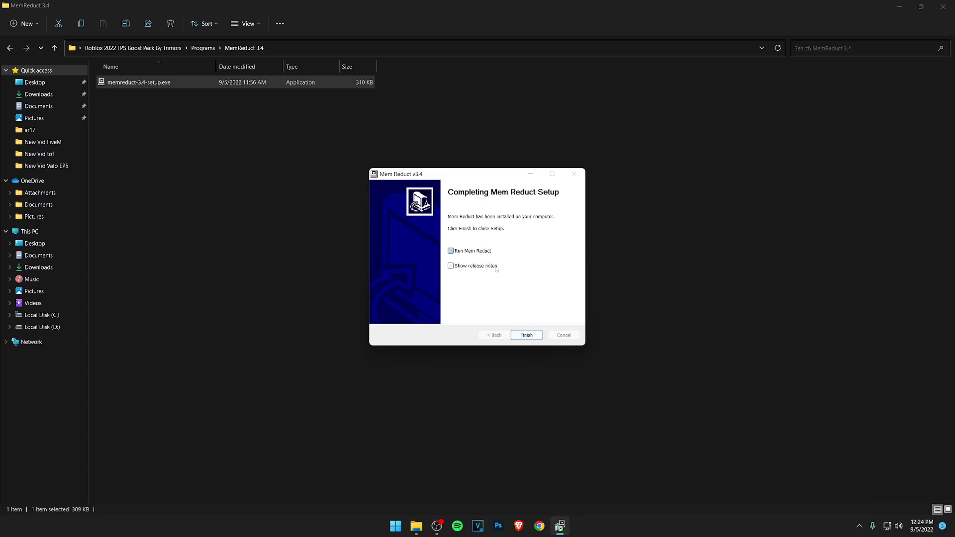
left_click(523, 337)
left_click(368, 223)
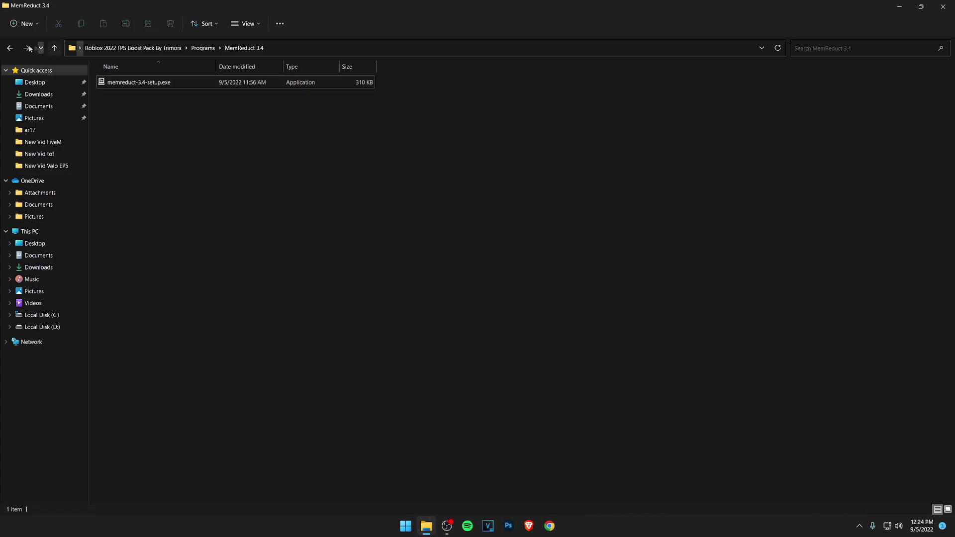
- Open the Quick CPU Setup 64bit folder inside Programs > QuickCPU and launch the QuickCpuSetup-4.4.1.0-x64.msi installer
left_click(10, 48)
double_click(131, 113)
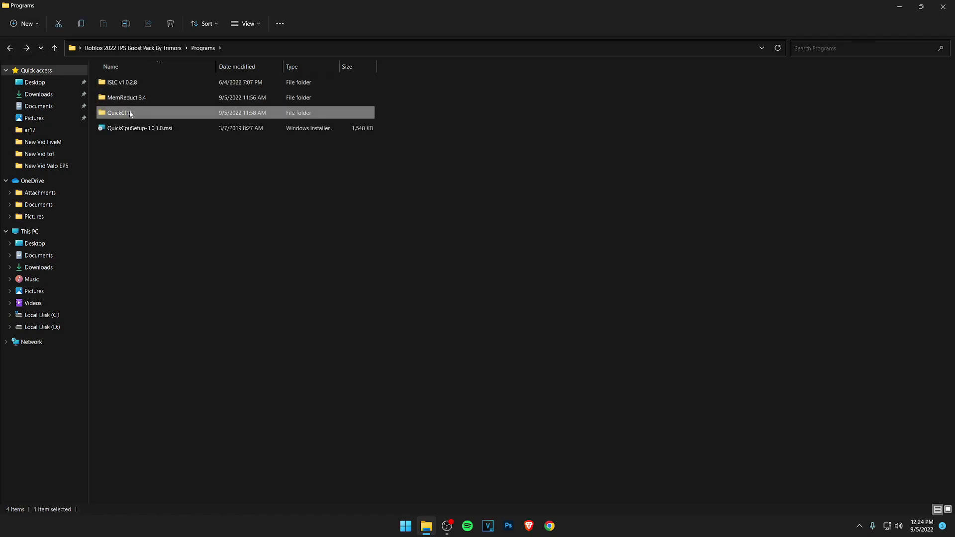
left_click_drag(166, 117, 245, 136)
double_click(149, 100)
left_click(179, 82)
right_click(180, 85)
left_click(207, 115)
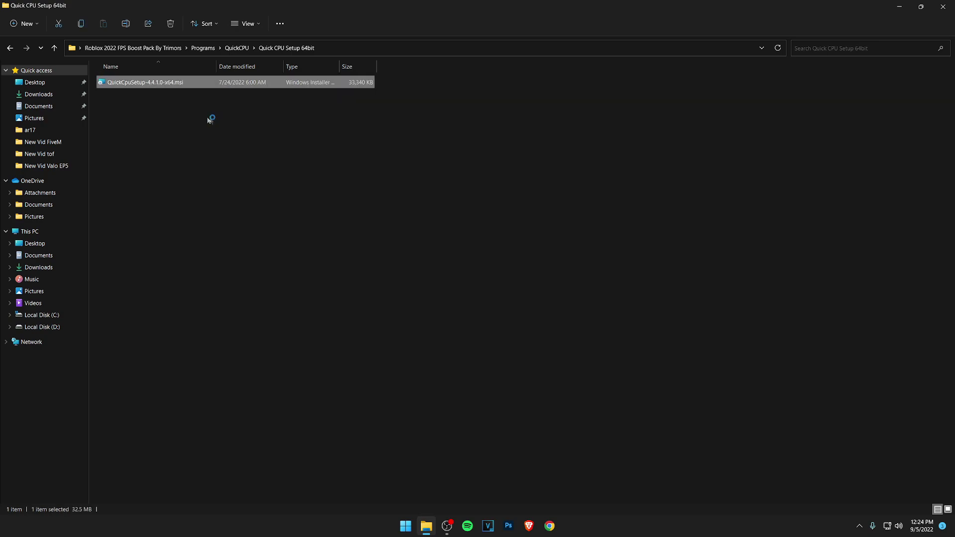
- Accept the license agreement, install Quick CPU with the default options and launch it on finishing
left_click(529, 336)
left_click(460, 315)
left_click(526, 334)
left_click(527, 334)
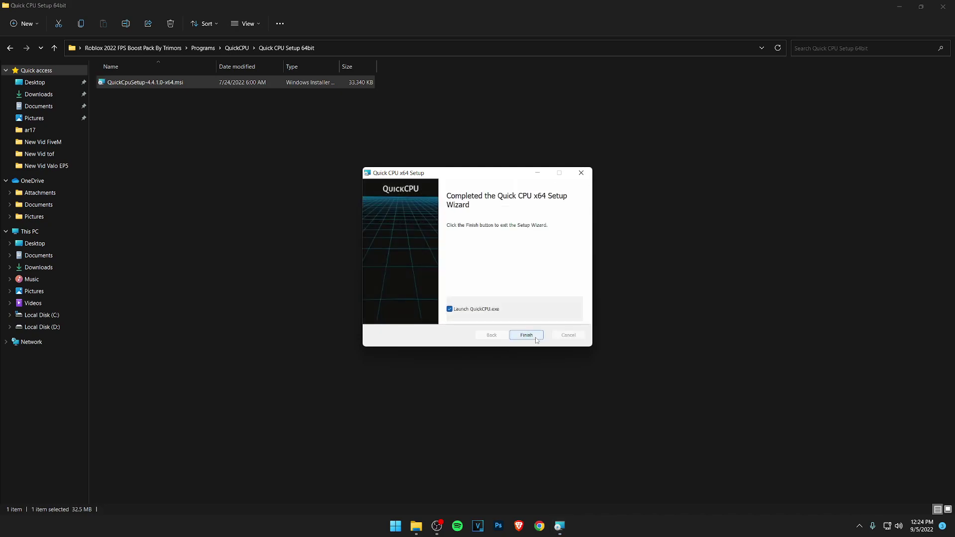
left_click(531, 337)
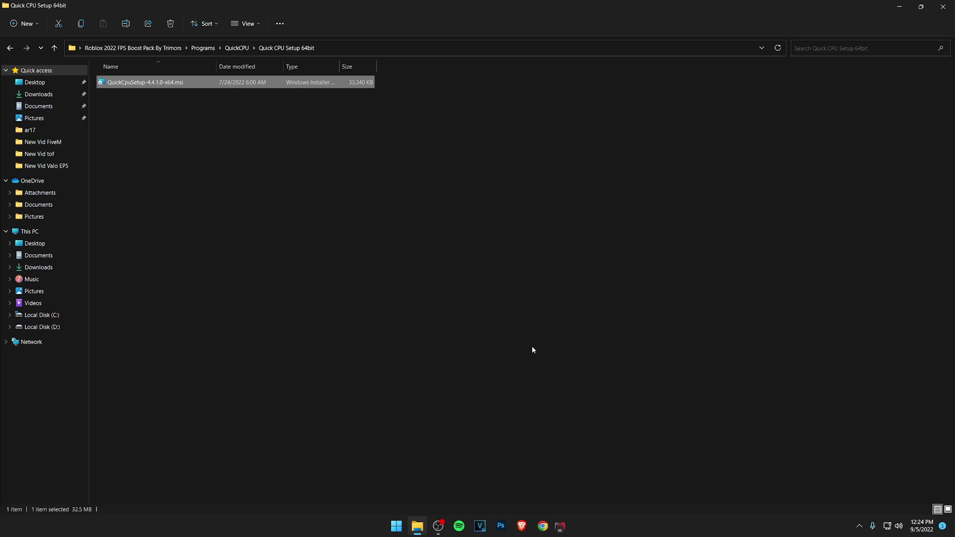
left_click(533, 346)
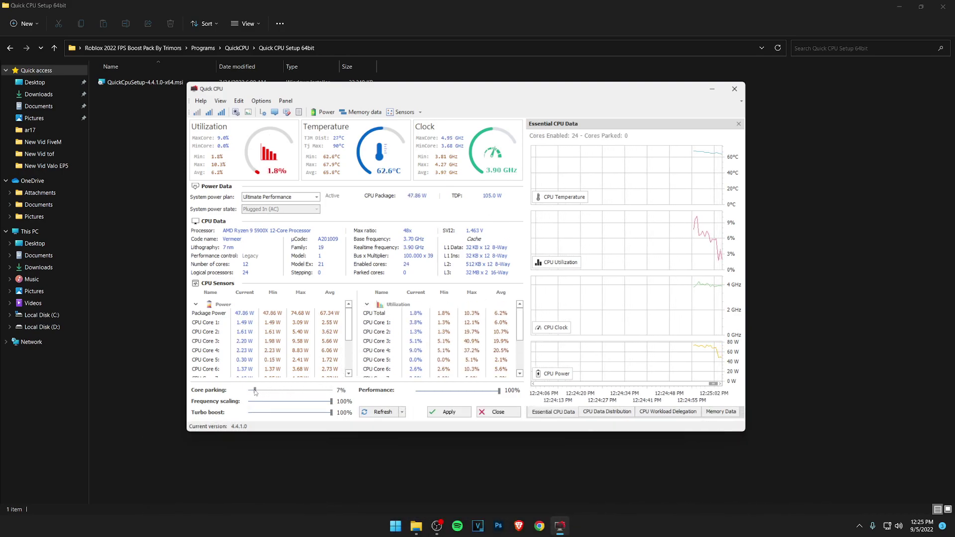
- Set core parking, frequency scaling, turbo boost and performance to 100%, apply the changes and close Quick CPU
mouse_move(331, 401)
left_mouse_down()
mouse_move(270, 406)
mouse_move(331, 402)
left_mouse_up()
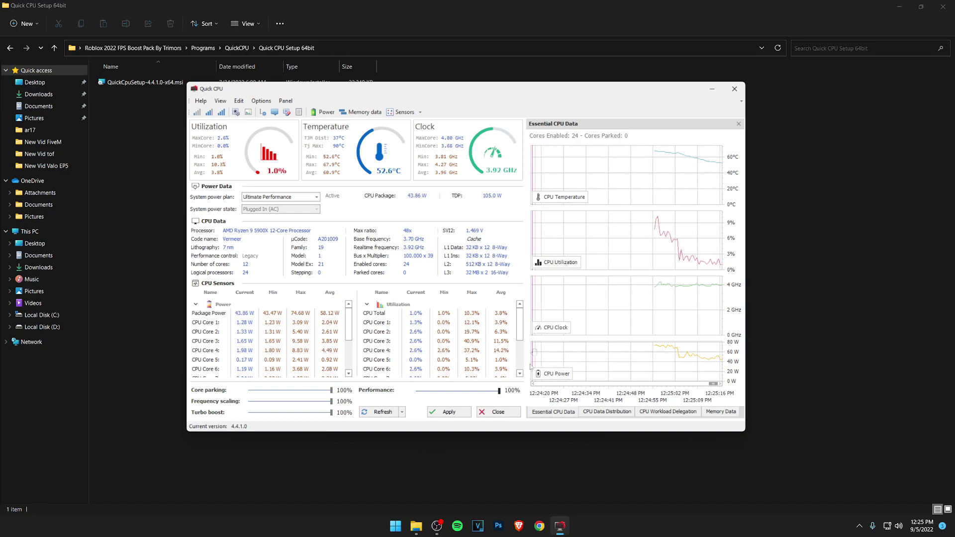
left_click(447, 413)
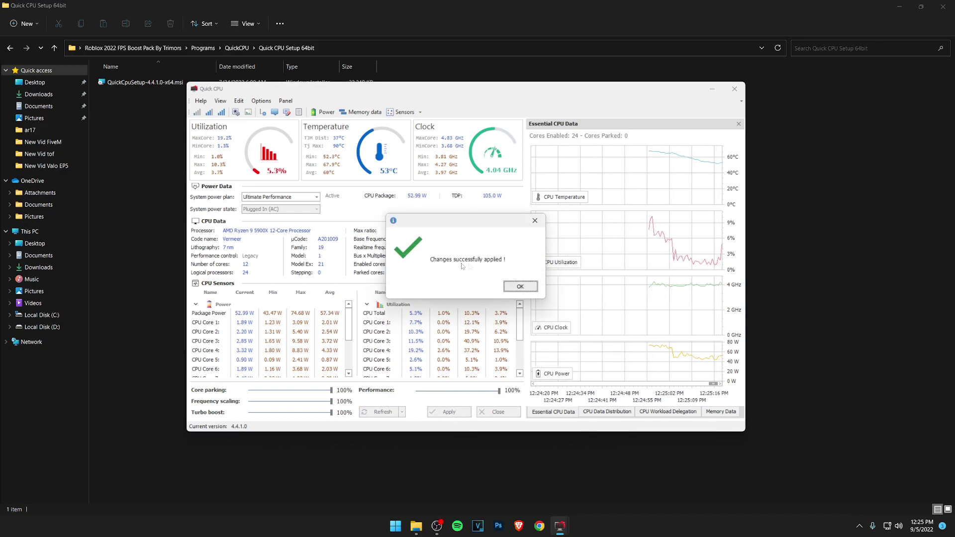
left_click(520, 286)
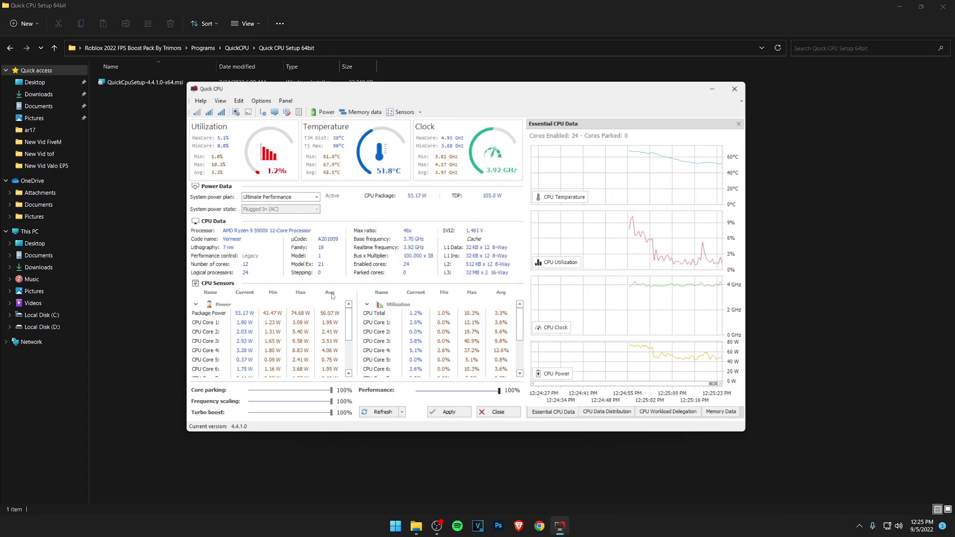
left_click(734, 89)
- Open the Cleanup folder inside Advanced Optimization and run Delete Temporary Files.cmd as administrator until it finishes
left_click(9, 48)
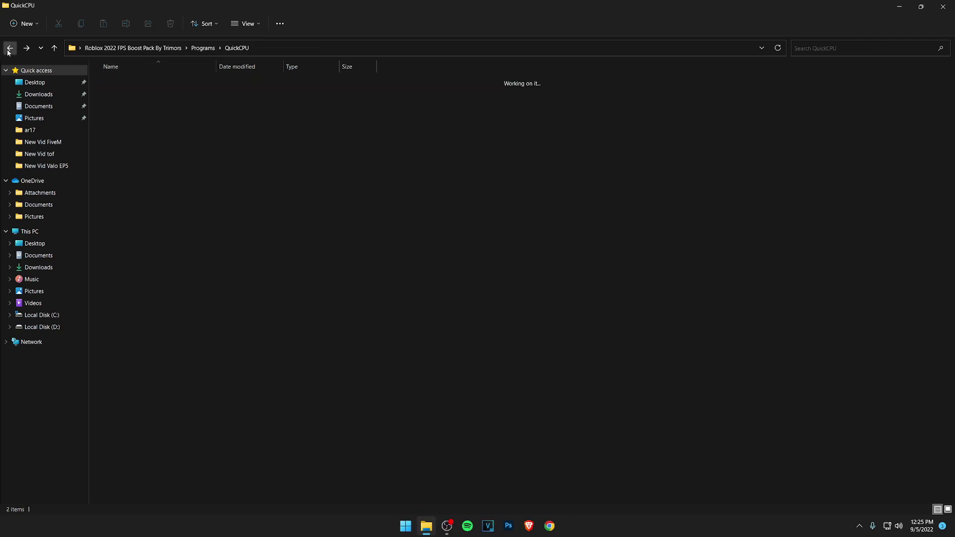
left_click(9, 49)
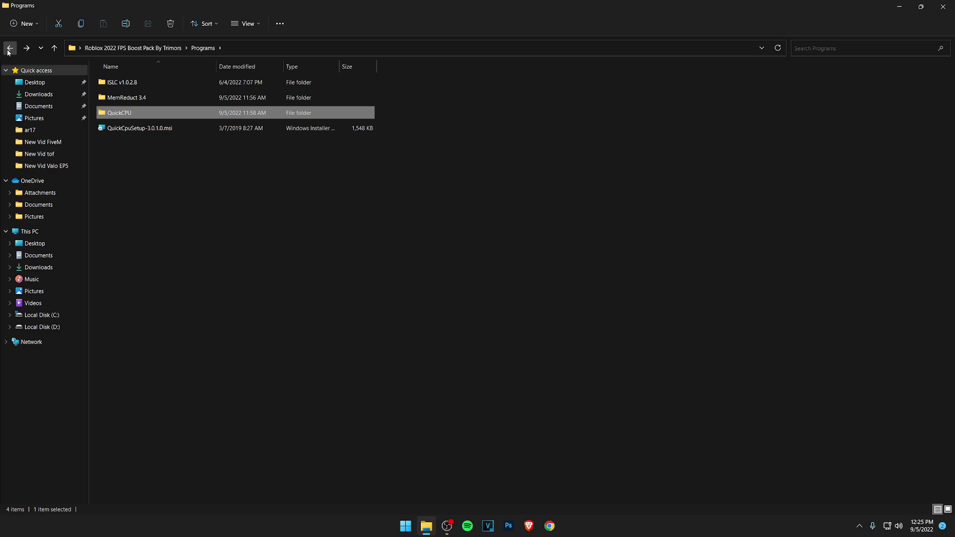
left_click(9, 48)
double_click(139, 86)
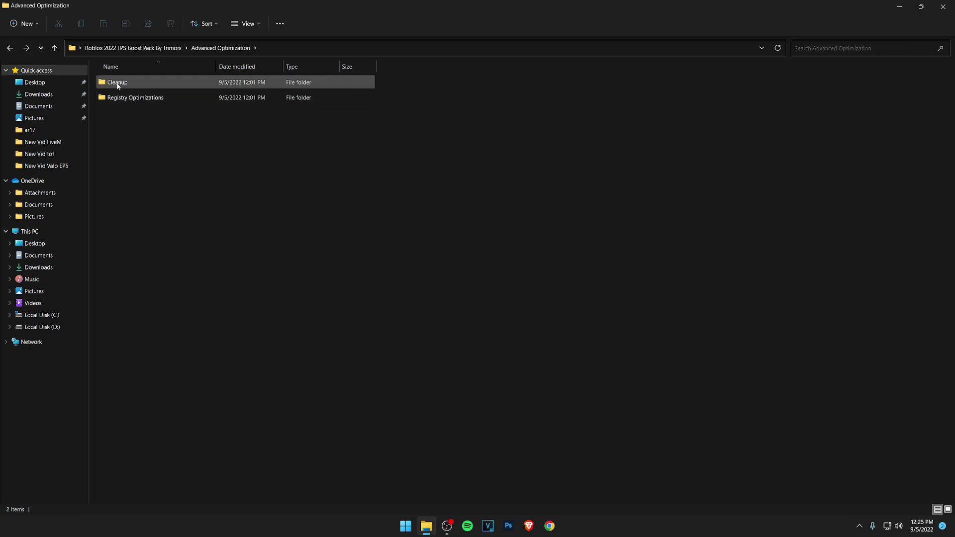
double_click(118, 84)
left_click(137, 84)
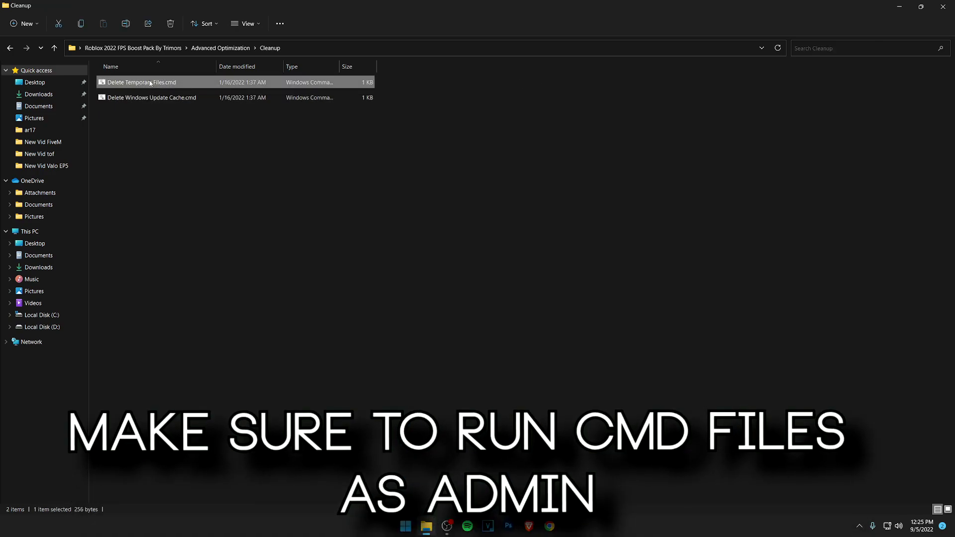
right_click(151, 82)
left_click(172, 126)
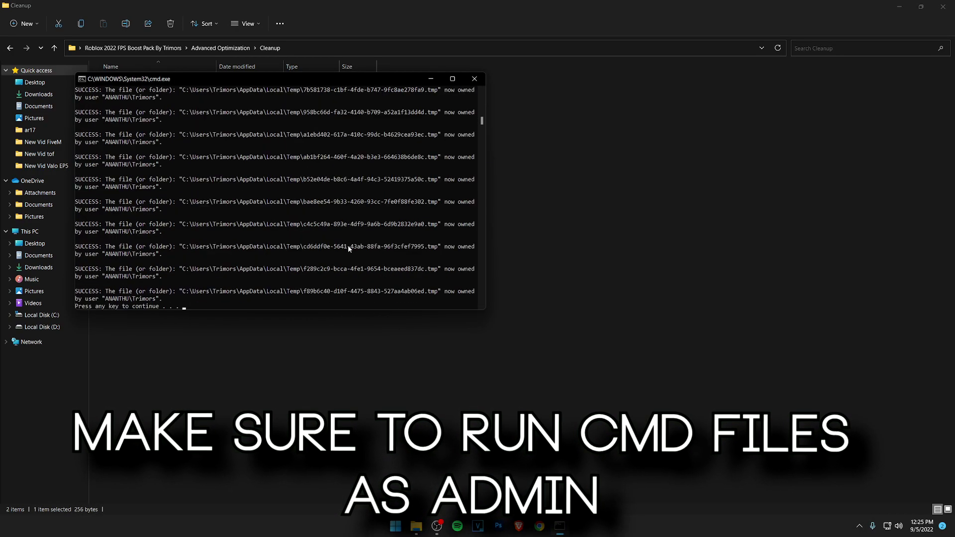
key("Return")
- Run Delete Windows Update Cache.cmd as administrator and close its console window
left_click(158, 99)
right_click(158, 99)
left_click(214, 132)
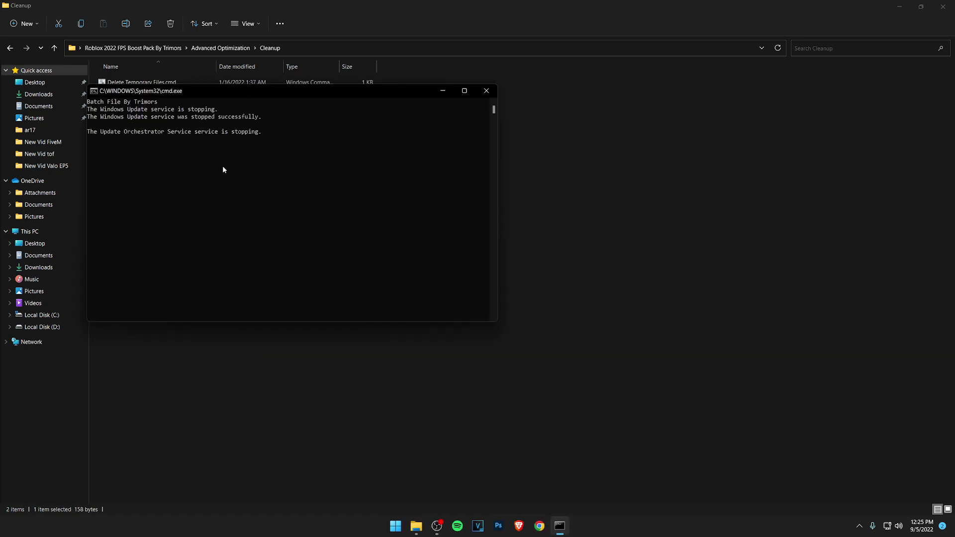
left_click_drag(92, 117, 265, 119)
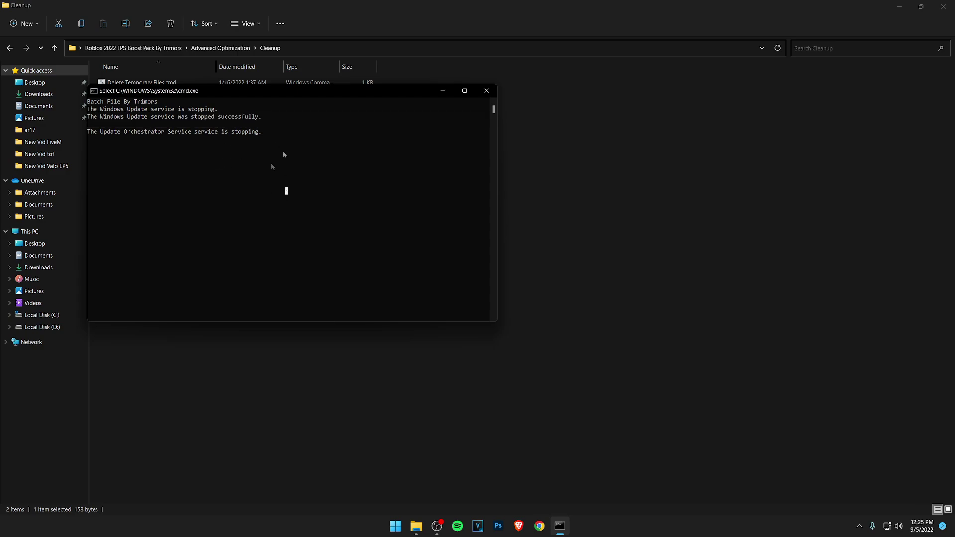
left_click(477, 92)
- Open the Ram Optimization (Highly Recomended) folder inside Advanced Optimization > Registry Optimizations
left_click(10, 47)
double_click(127, 94)
left_click_drag(167, 224, 157, 84)
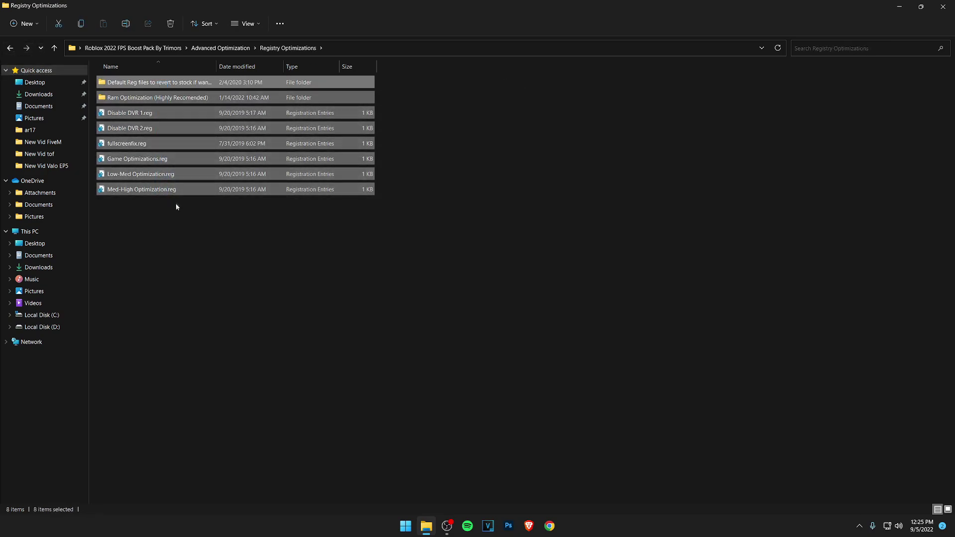
left_click(177, 205)
left_click(149, 98)
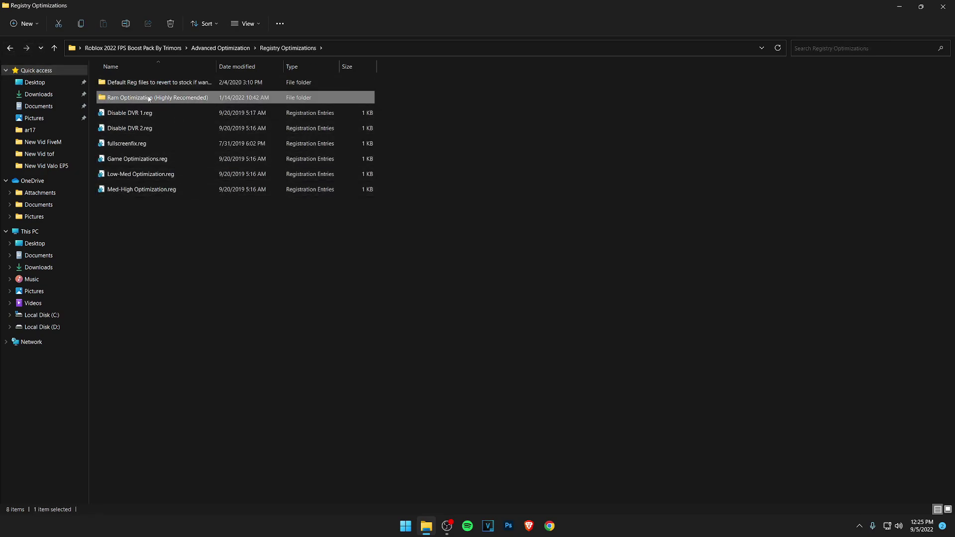
double_click(149, 98)
left_click_drag(160, 209, 142, 85)
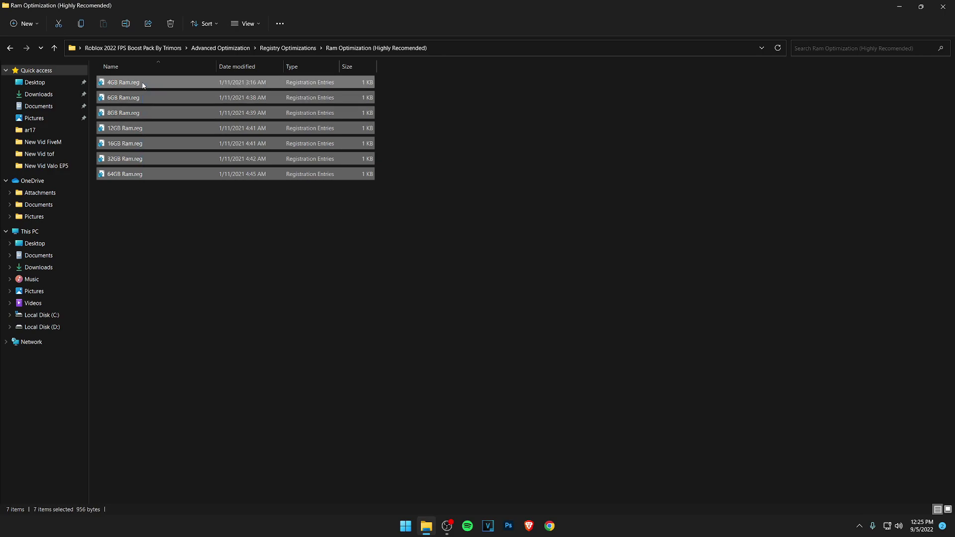
left_click(160, 221)
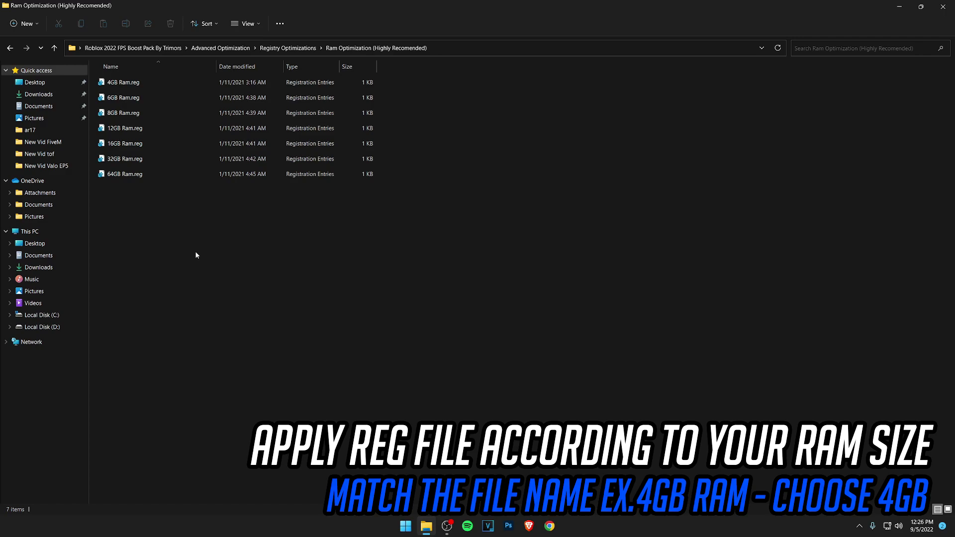
- Check the PC's installed RAM in the device specifications to determine the matching registry file
left_click(139, 174)
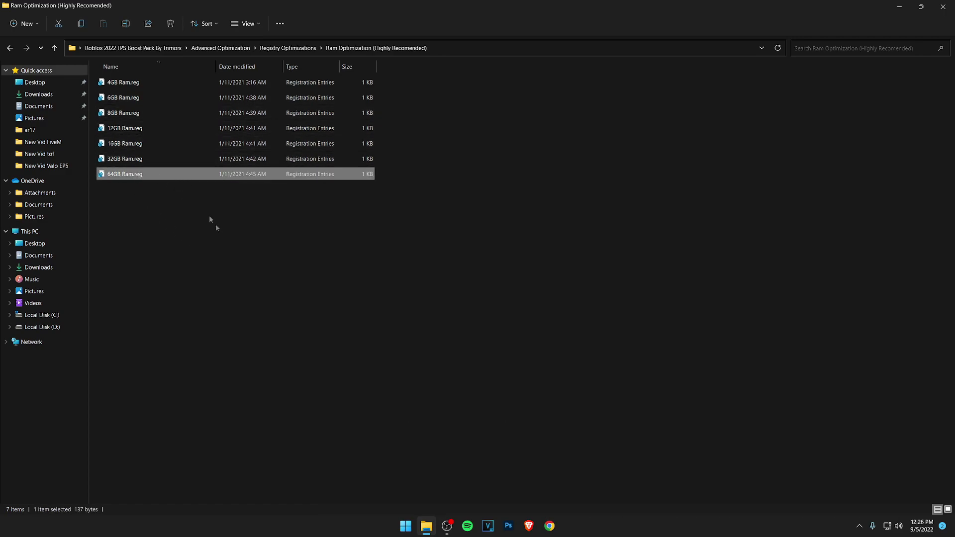
left_click(209, 215)
left_click(922, 7)
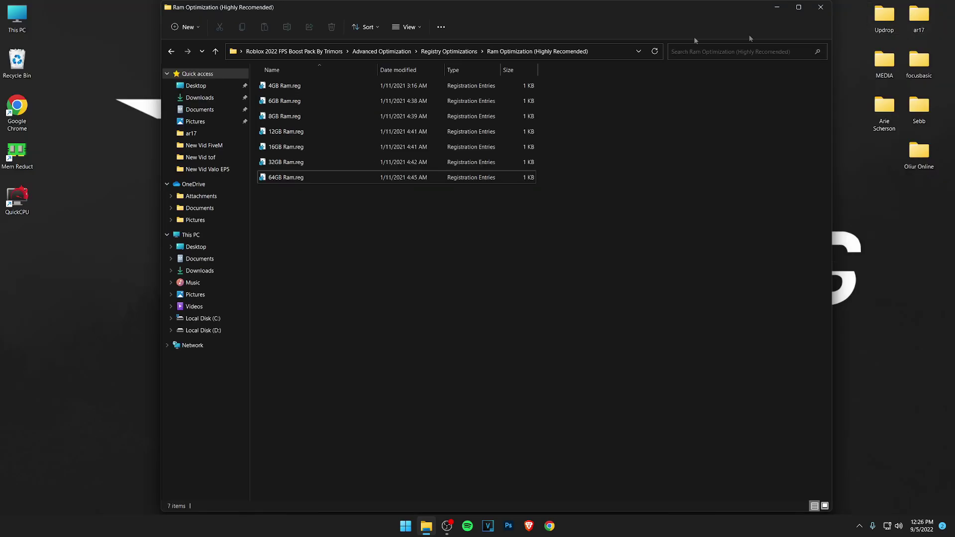
right_click(21, 26)
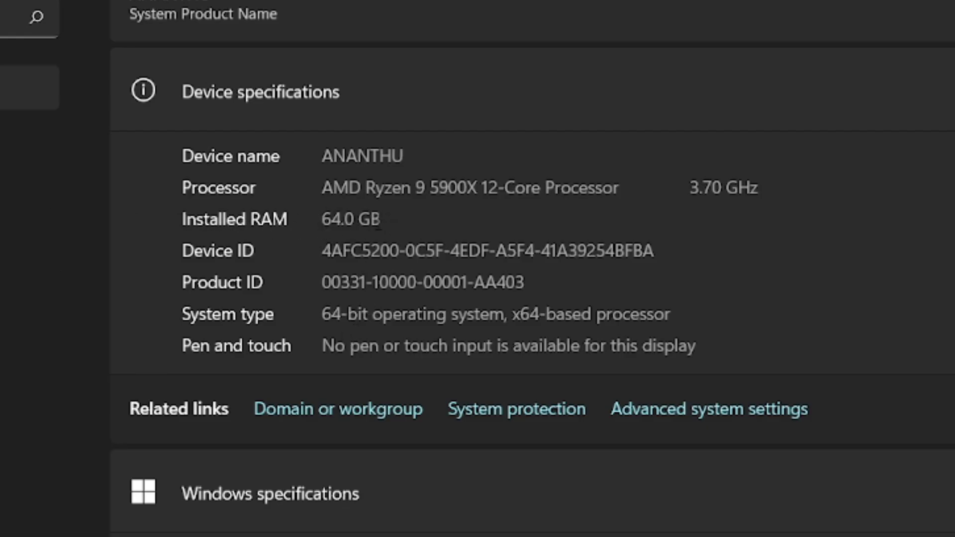
left_click(375, 230)
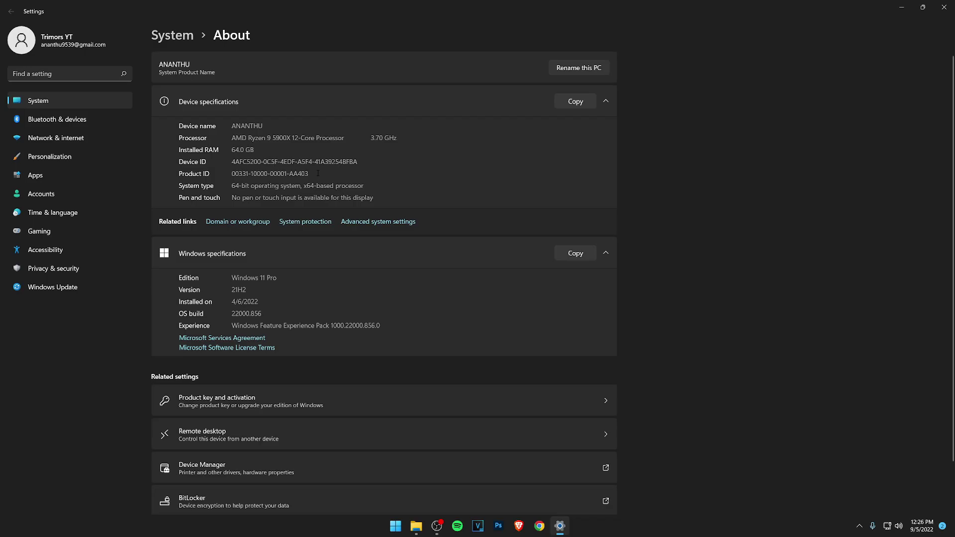
left_click(945, 7)
- Merge 64GB Ram.reg into the registry and confirm the change
right_click(316, 178)
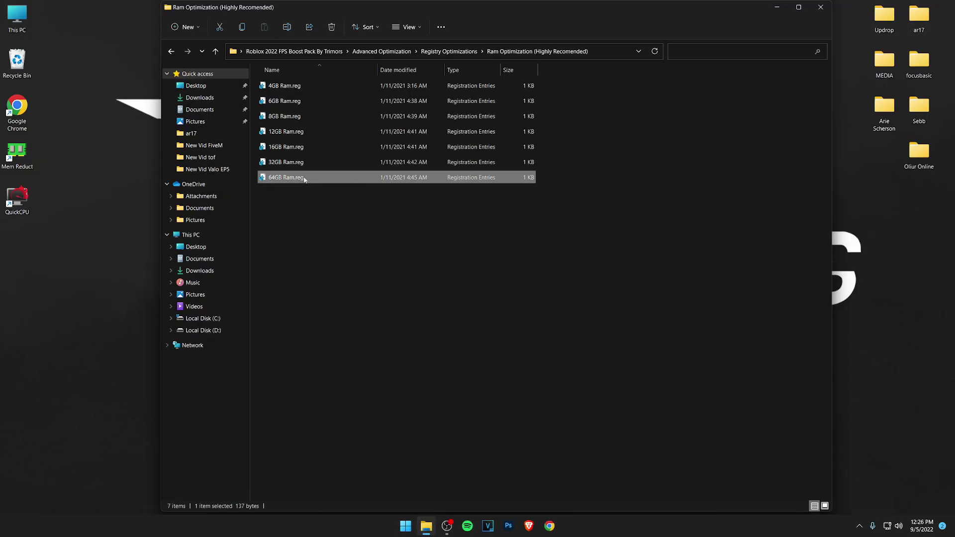
left_click(368, 208)
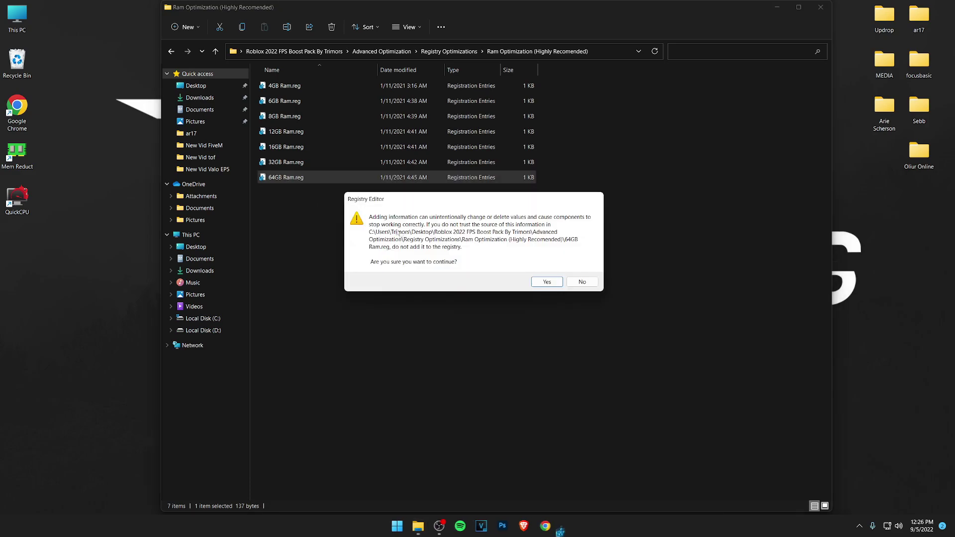
left_click(539, 279)
left_click(587, 268)
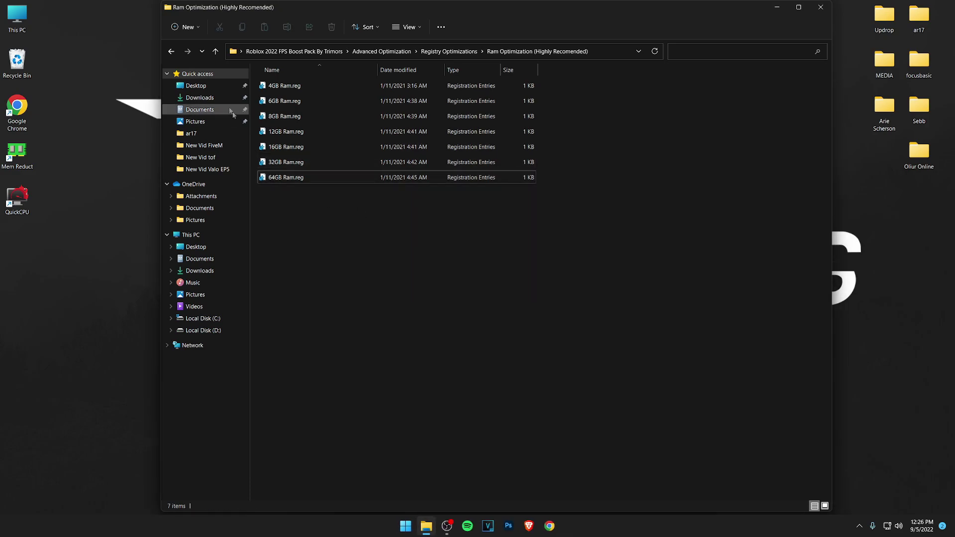
- Return to the Registry Optimizations folder and merge Disable DVR 1.reg and Disable DVR 2.reg into the registry
left_click(171, 52)
double_click(294, 120)
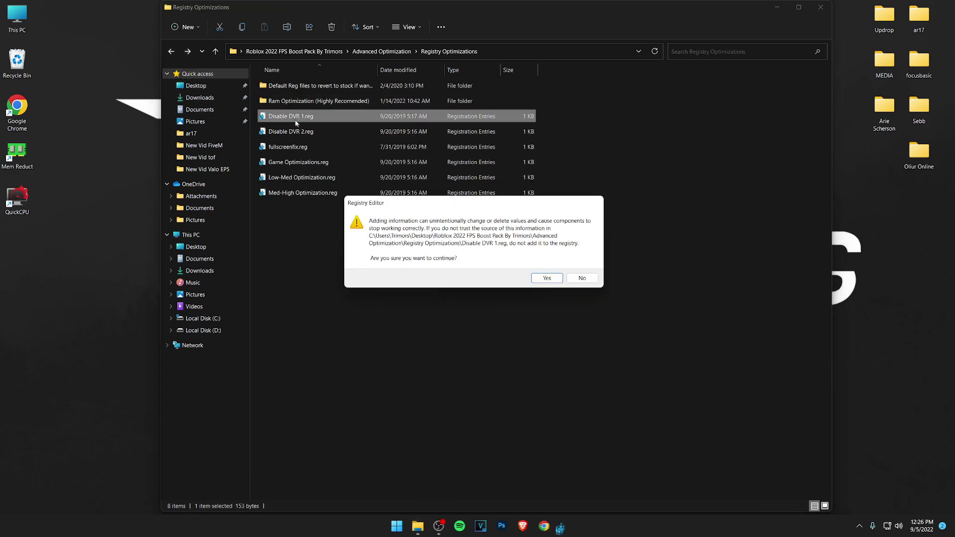
left_click(547, 279)
left_click(582, 267)
double_click(279, 131)
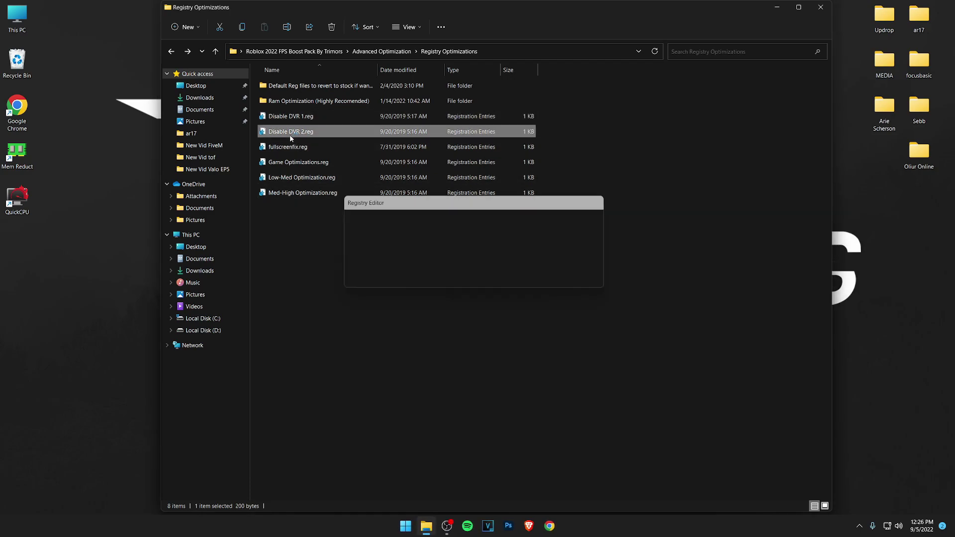
left_click(547, 278)
left_click(580, 268)
- Merge fullscreenfix.reg and Game Optimizations.reg into the registry
double_click(291, 146)
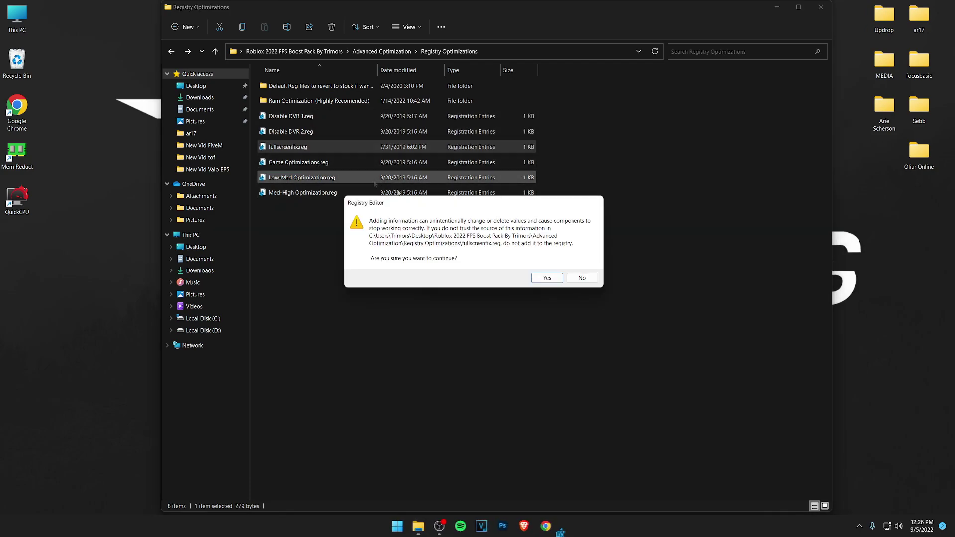
left_click(549, 277)
left_click(579, 266)
double_click(315, 164)
left_click(547, 278)
left_click(578, 267)
- Merge Med-High Optimization.reg, rather than the Low-Med file, into the registry
left_click(298, 178)
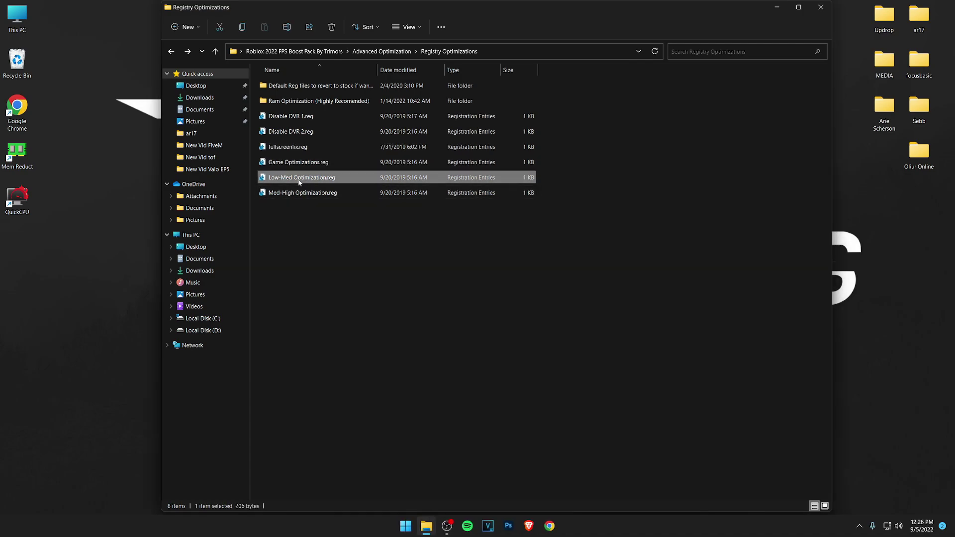
left_click(299, 191)
left_click_drag(304, 215, 293, 192)
double_click(294, 193)
left_click(547, 281)
left_click(580, 264)
left_click(343, 228)
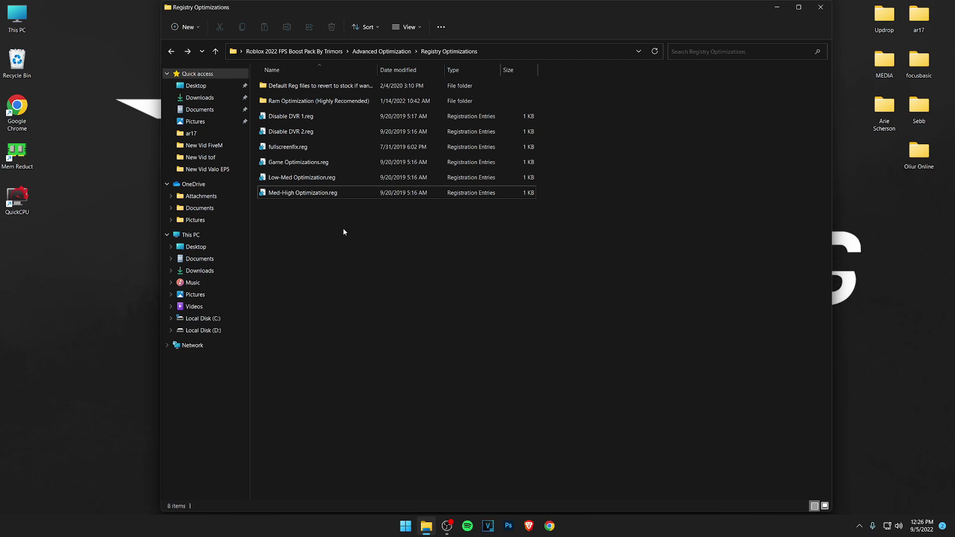